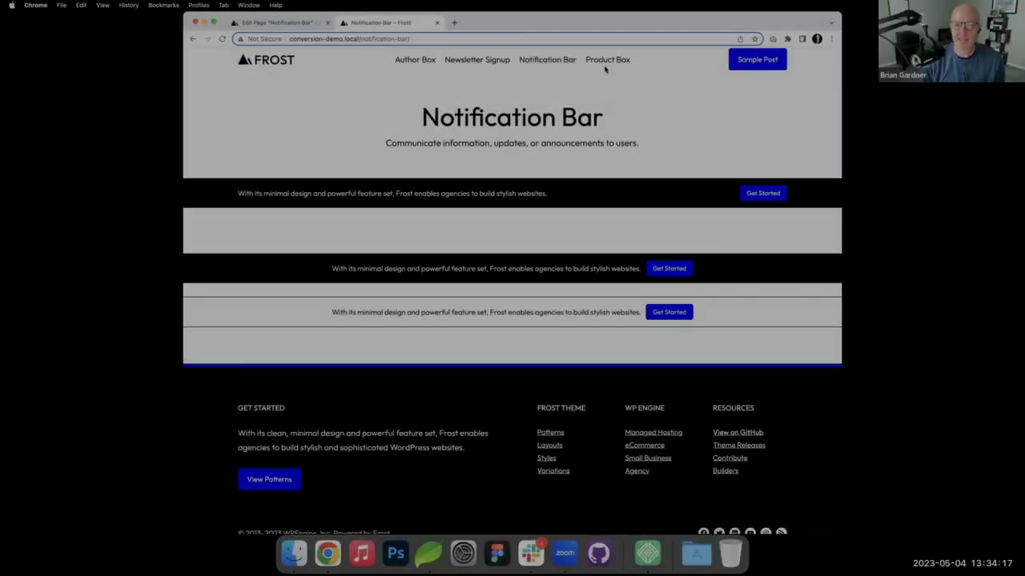
View the live Product Box page, then open that page for editing, leaving the Notification Bar page without saving
{"action": "scroll", "coordinate": [607, 70], "scroll_direction": "up", "scroll_amount": 1}
{"action": "left_click", "coordinate": [611, 73]}
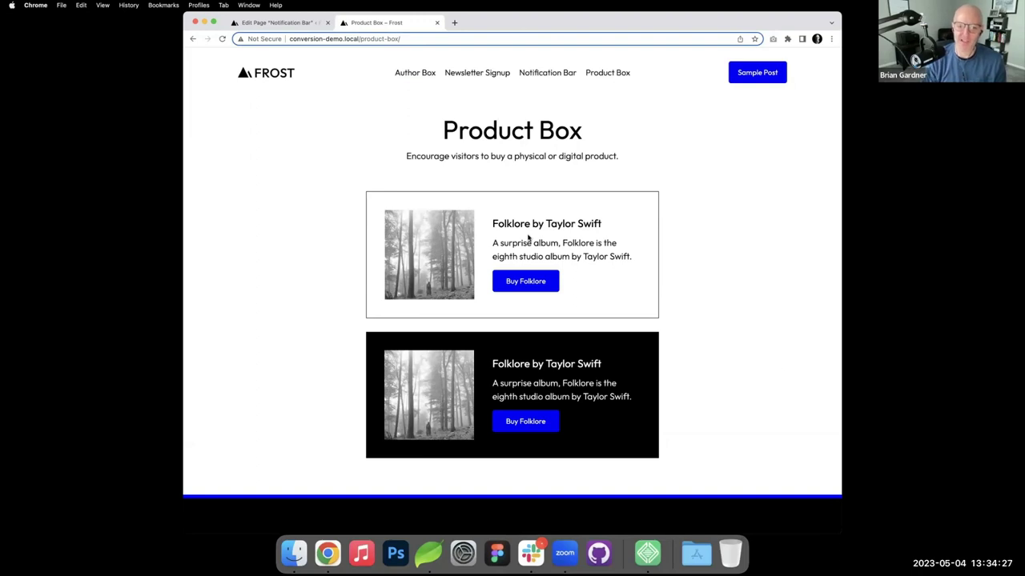
{"action": "left_click", "coordinate": [274, 24]}
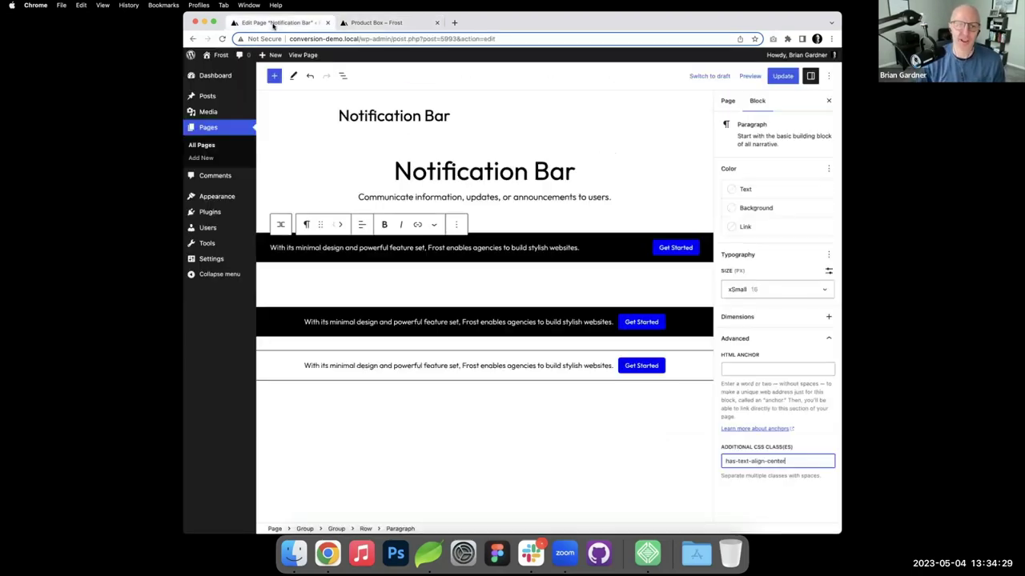
{"action": "left_click", "coordinate": [210, 129]}
{"action": "left_click", "coordinate": [536, 198]}
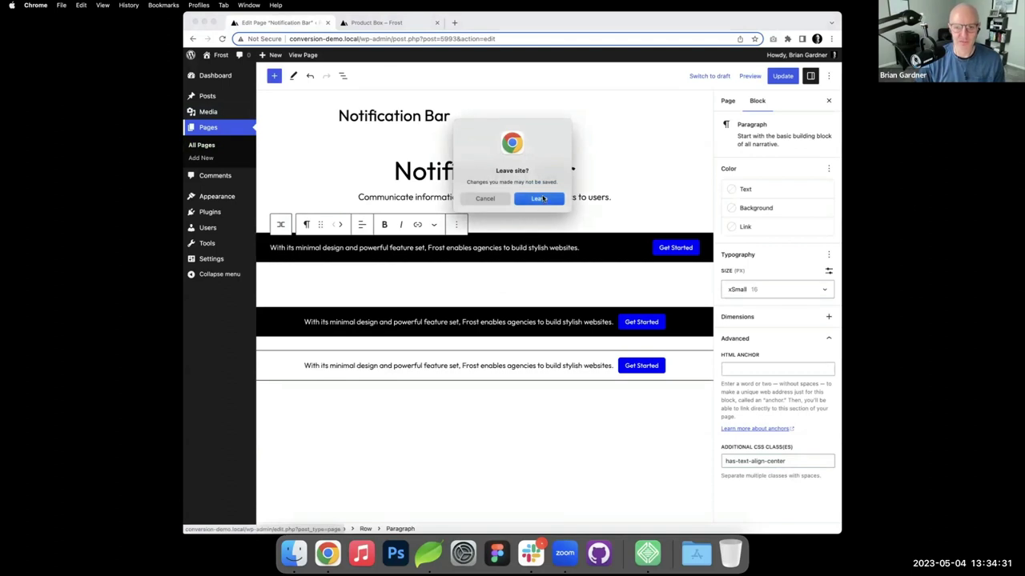
{"action": "left_click", "coordinate": [309, 229]}
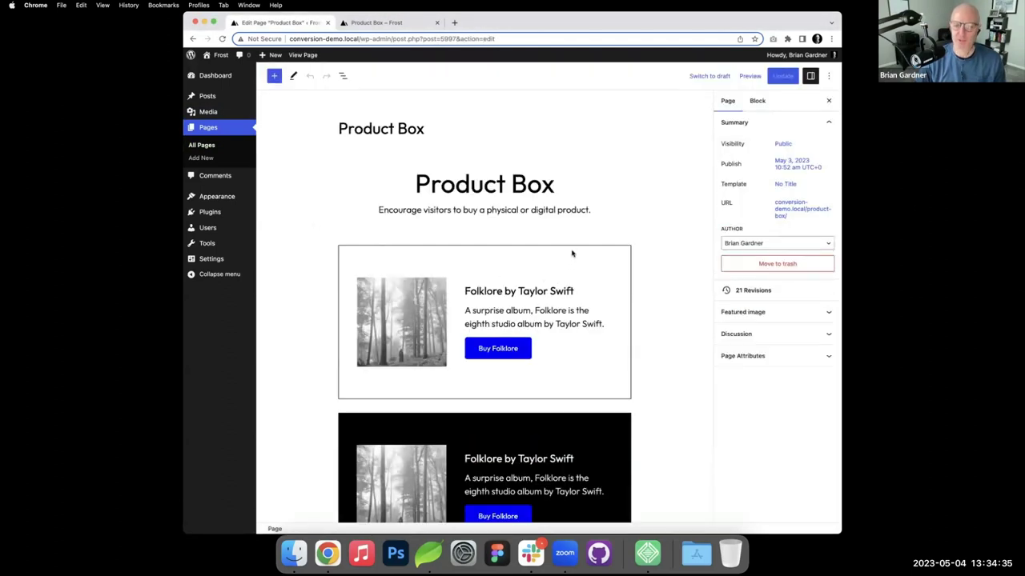
Examine the nested block structure of the first product box, expanding its group, columns and both individual columns
{"action": "left_click", "coordinate": [572, 253]}
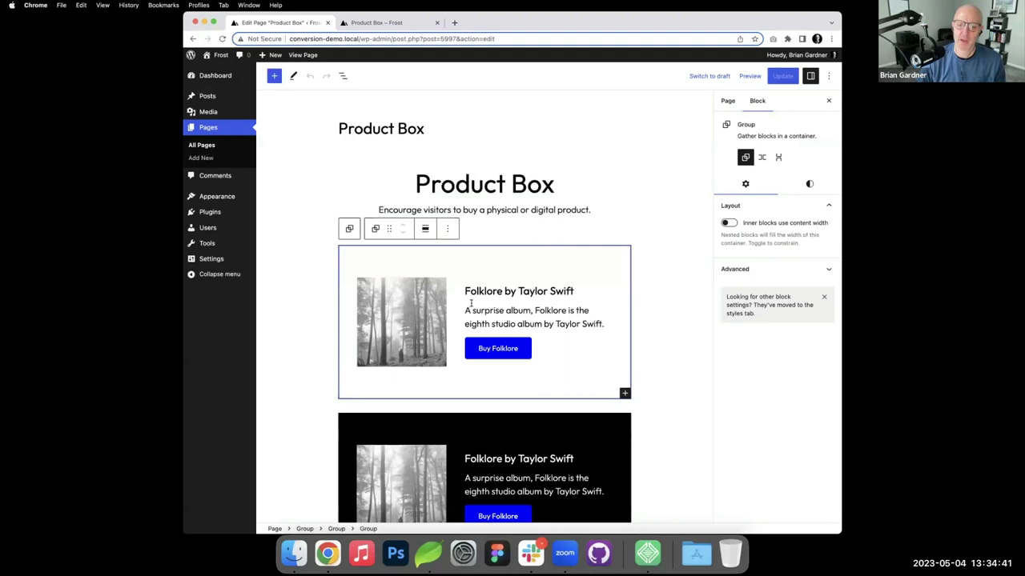
{"action": "left_click", "coordinate": [343, 75]}
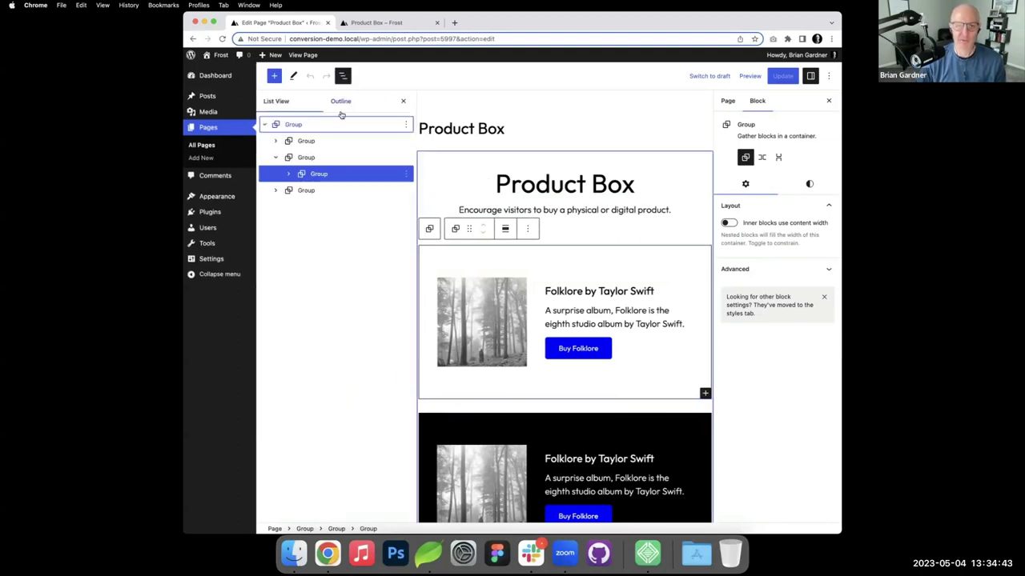
{"action": "left_click", "coordinate": [331, 176]}
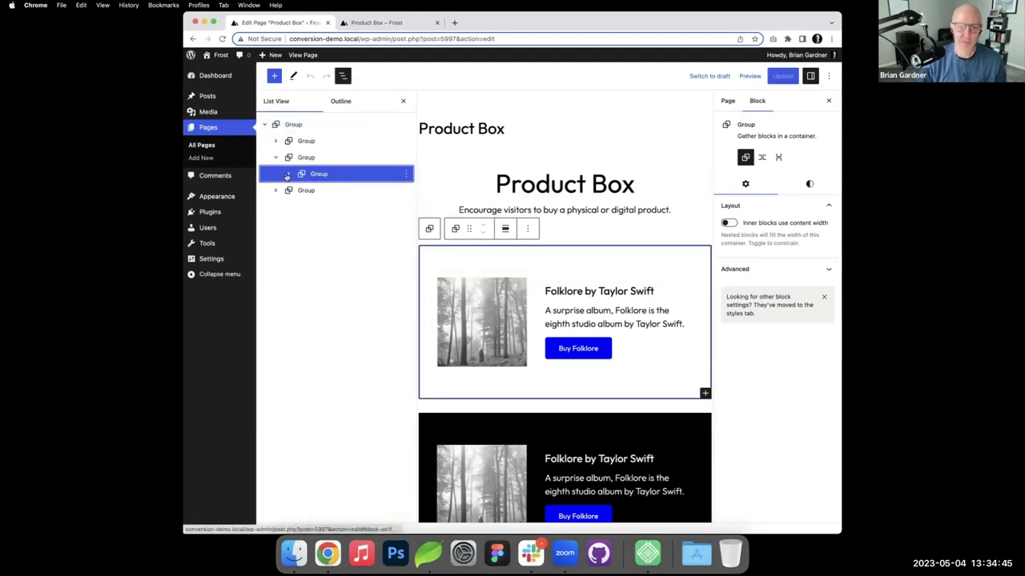
{"action": "left_click", "coordinate": [287, 176]}
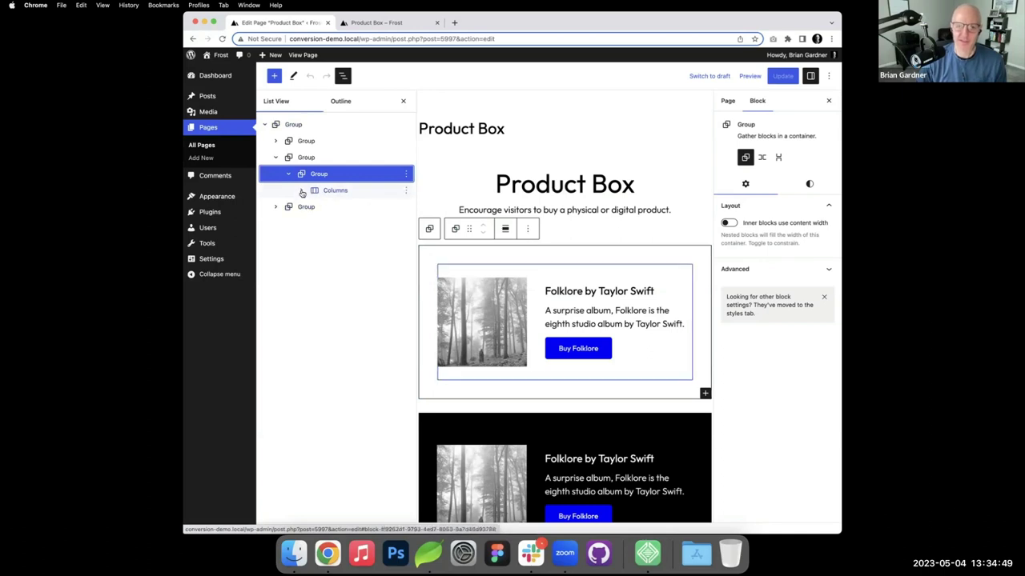
{"action": "left_click", "coordinate": [301, 191]}
{"action": "left_click", "coordinate": [316, 207]}
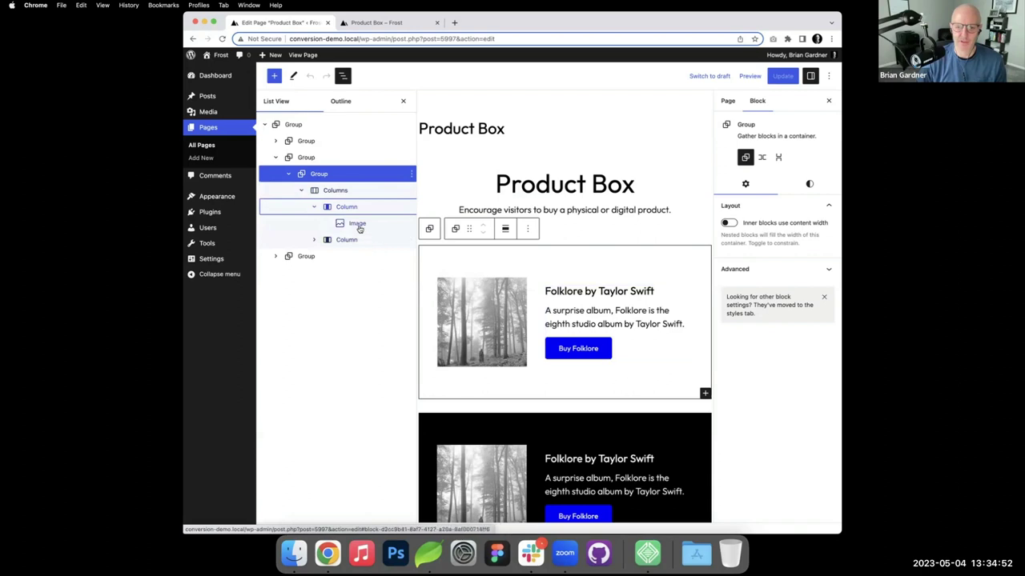
{"action": "left_click", "coordinate": [314, 239]}
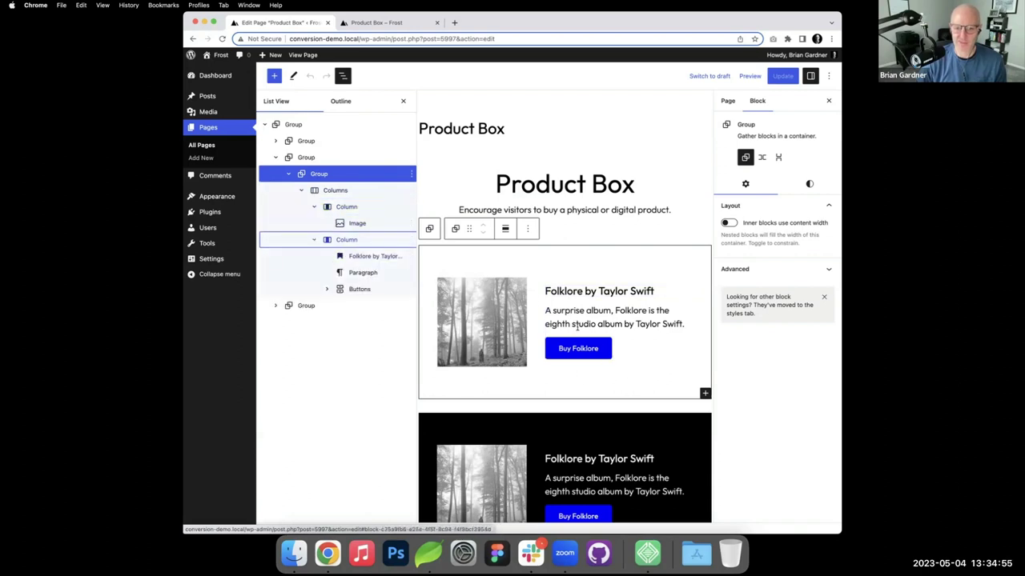
{"action": "left_click", "coordinate": [402, 101]}
Insert a Group block with the single-container layout between the page intro and the first product box
{"action": "left_click", "coordinate": [484, 240]}
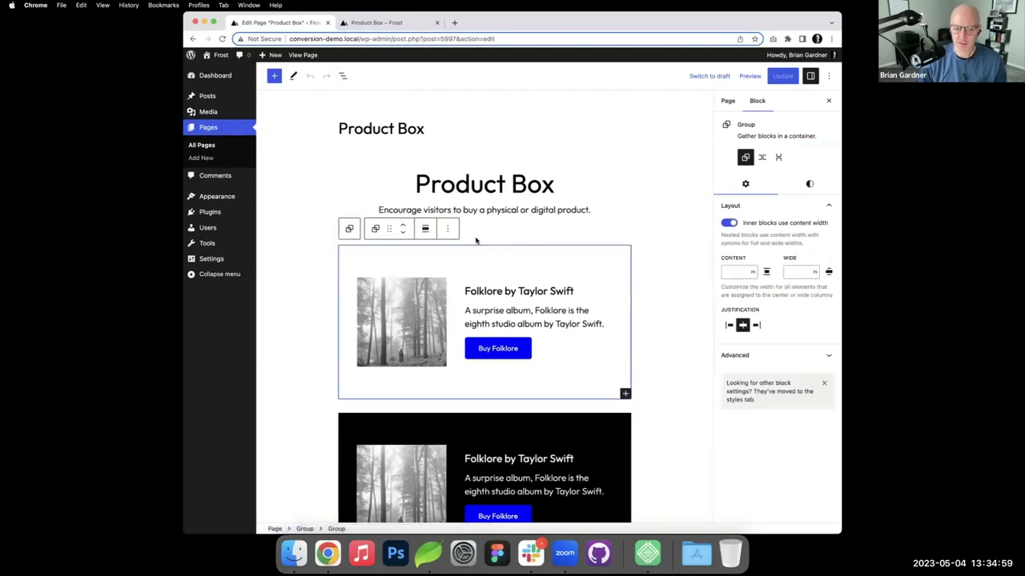
{"action": "left_click", "coordinate": [485, 231]}
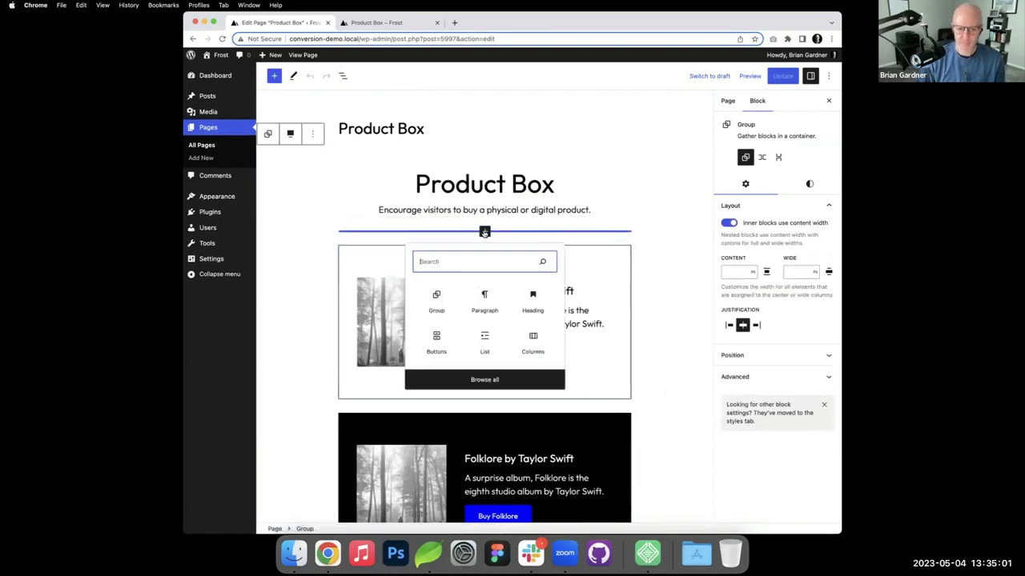
{"action": "type", "text": "gr"}
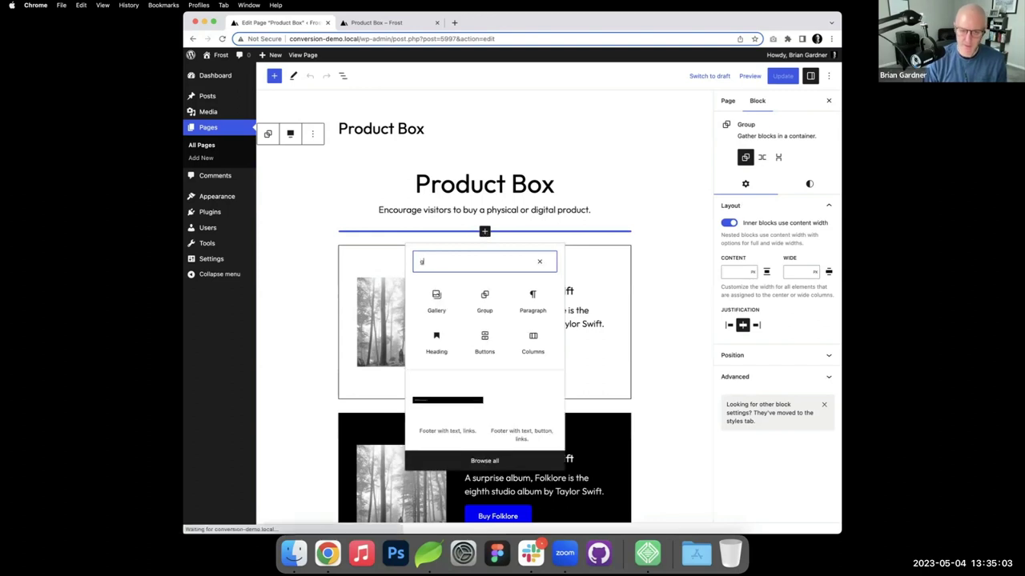
{"action": "left_click", "coordinate": [445, 296]}
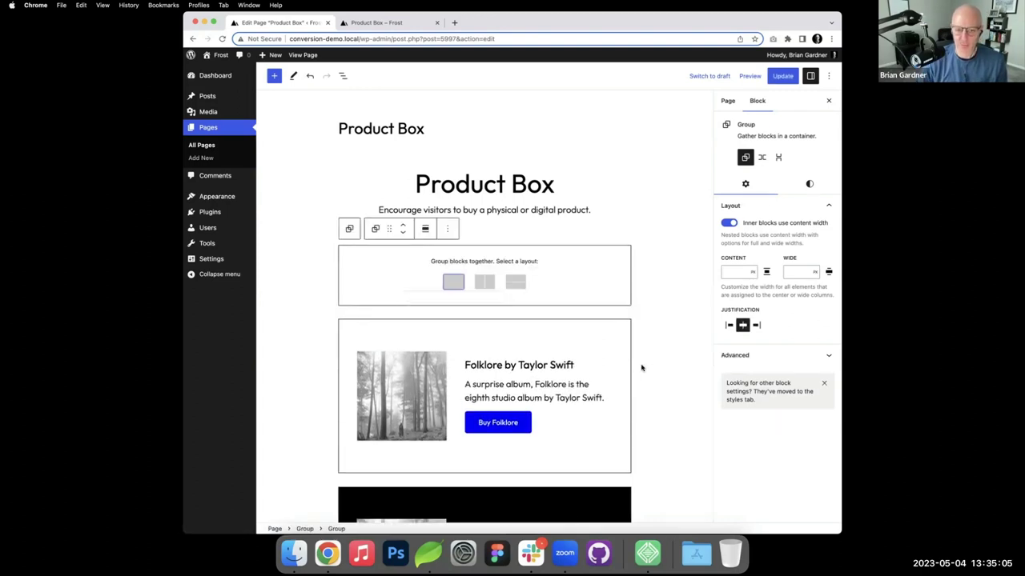
{"action": "left_click", "coordinate": [453, 283]}
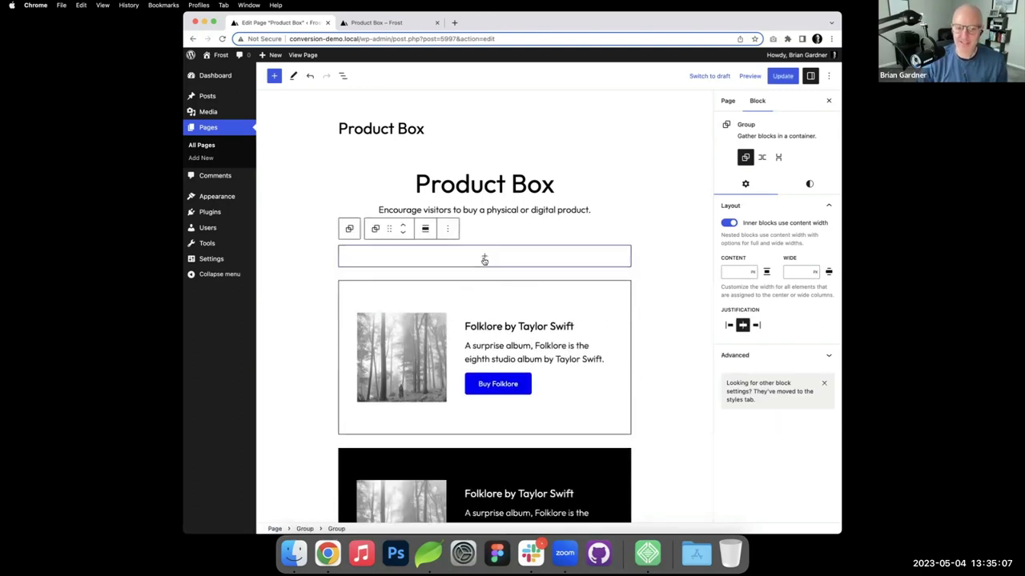
Add a Columns block with the 50 / 50 variation inside the new group
{"action": "left_click", "coordinate": [484, 259]}
{"action": "type", "text": "col"}
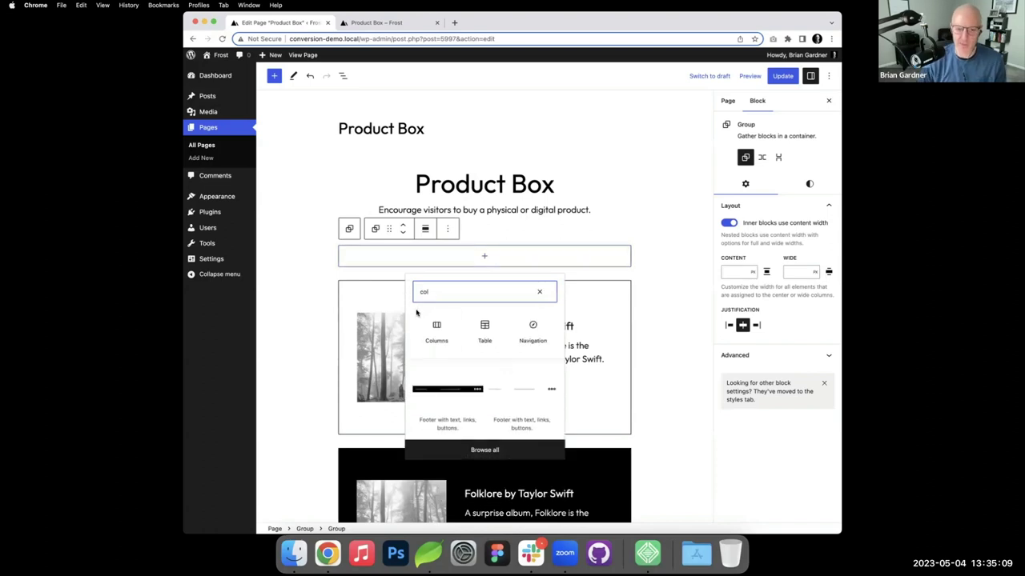
{"action": "left_click", "coordinate": [437, 328]}
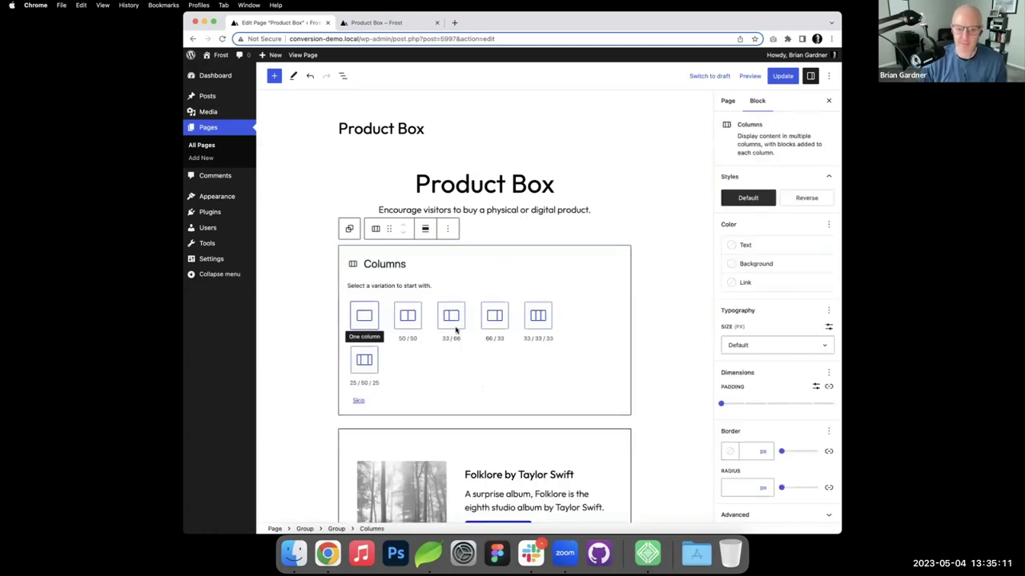
{"action": "left_click", "coordinate": [413, 320]}
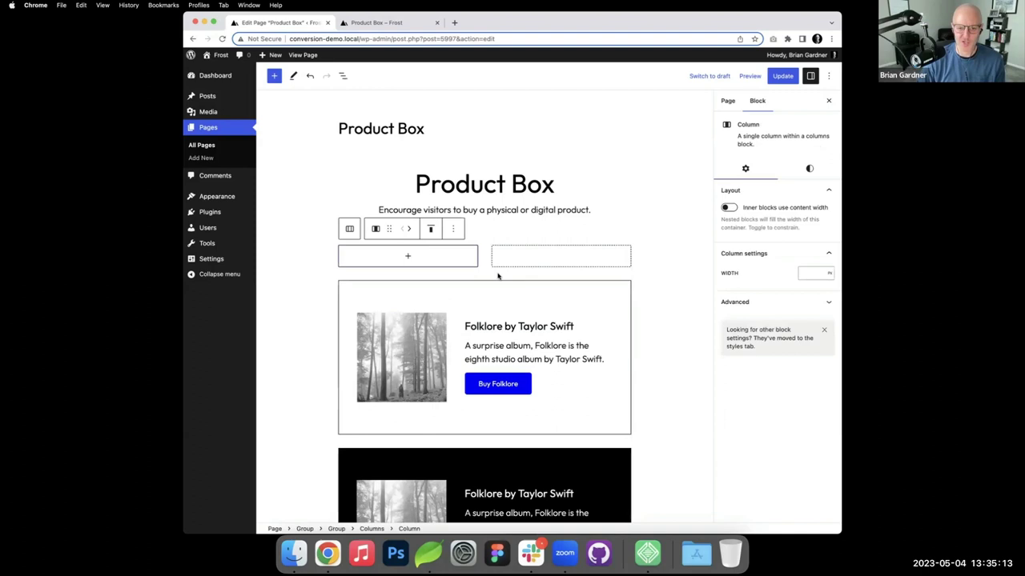
Add an Image block to the first column using the misty forest photo from the media library
{"action": "left_click", "coordinate": [408, 256]}
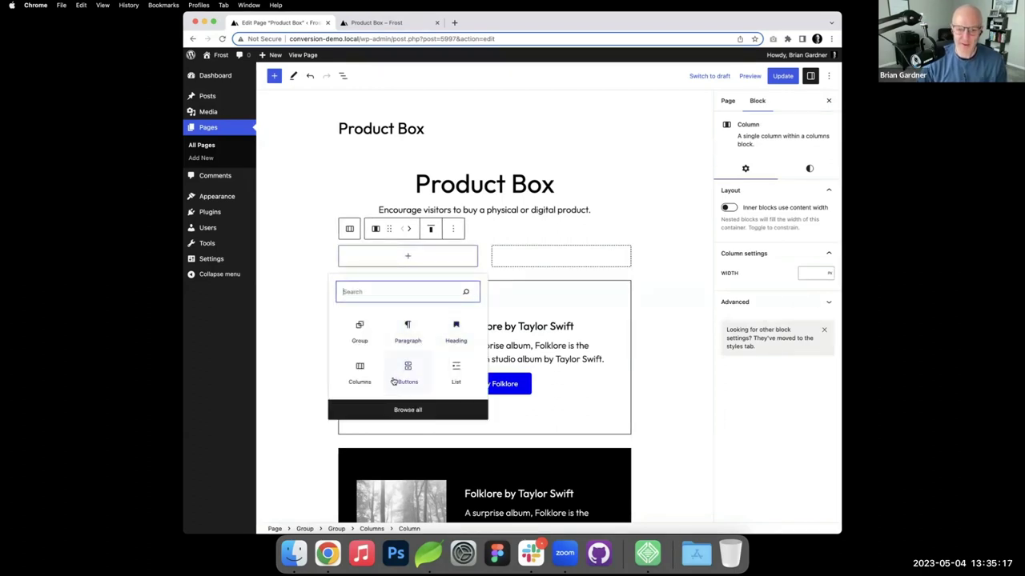
{"action": "type", "text": "ima"}
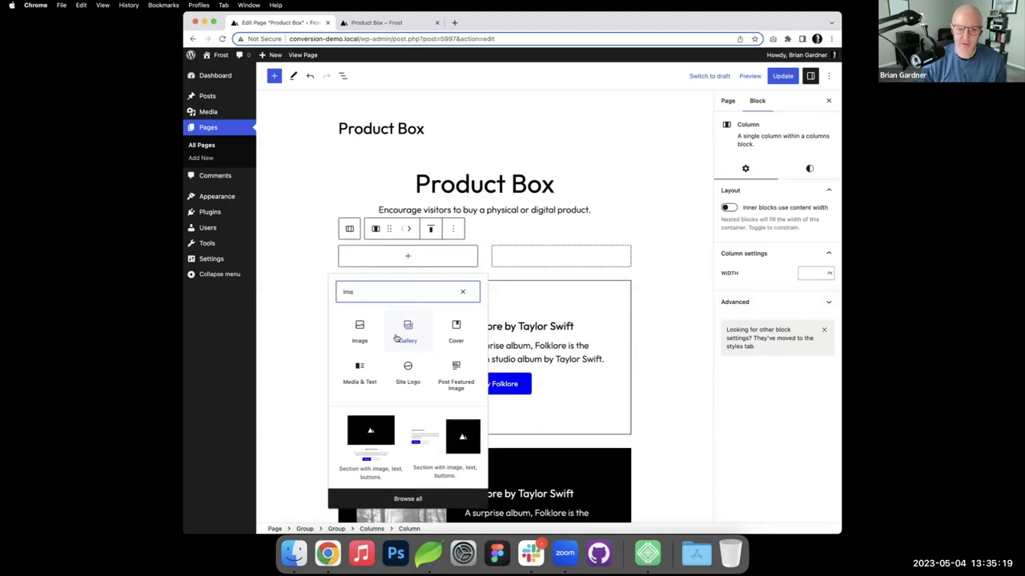
{"action": "left_click", "coordinate": [360, 330]}
{"action": "left_click", "coordinate": [376, 318]}
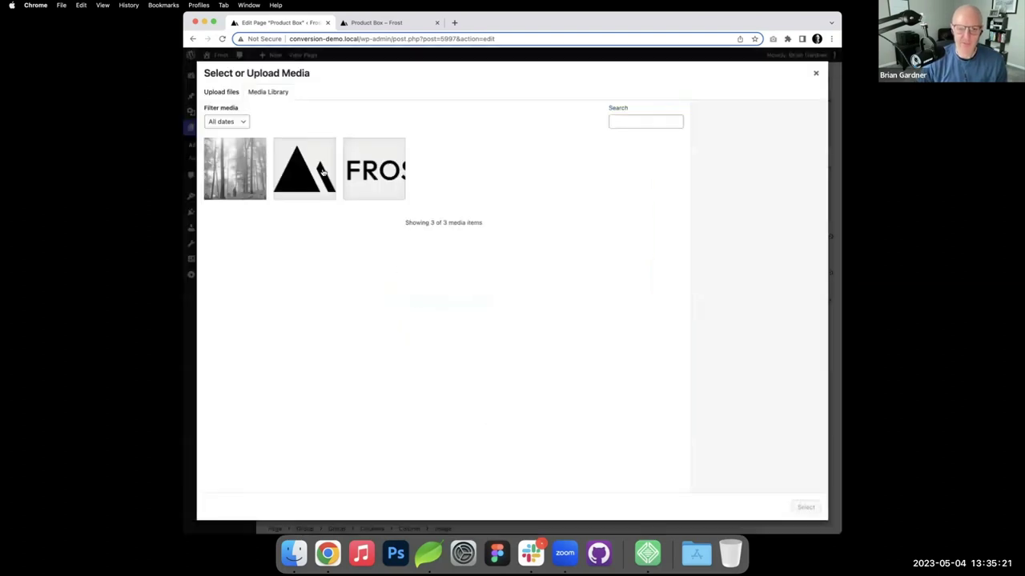
{"action": "left_click", "coordinate": [234, 168]}
{"action": "left_click", "coordinate": [813, 510]}
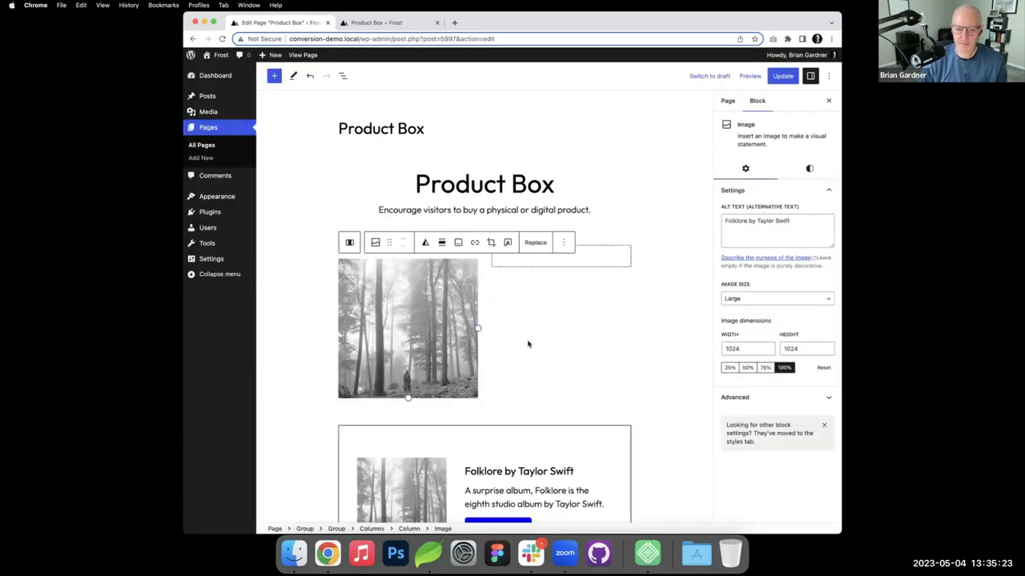
Copy the album description paragraph from the existing bordered product box
{"action": "left_click", "coordinate": [584, 259]}
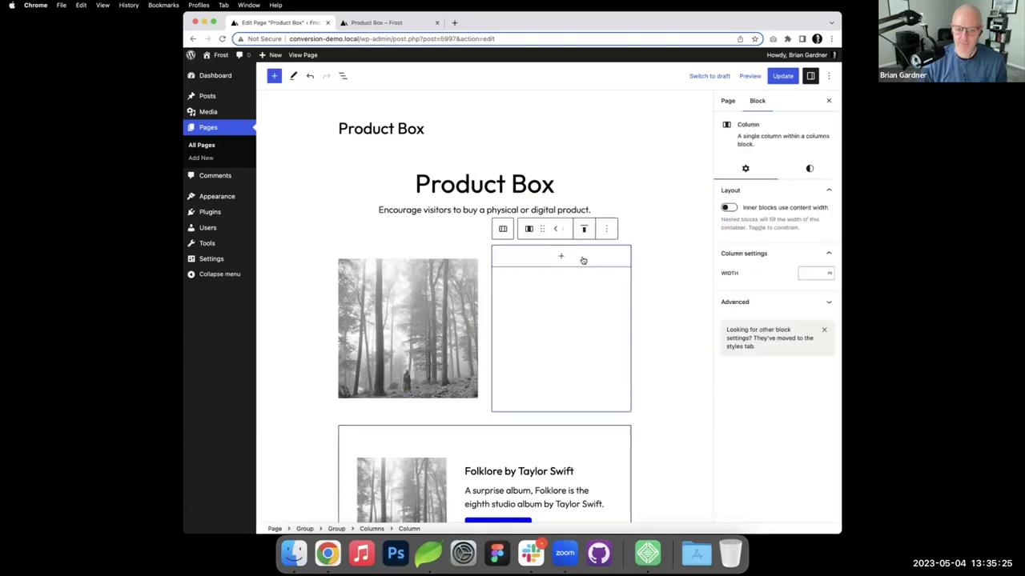
{"action": "scroll", "coordinate": [550, 416], "scroll_direction": "down", "scroll_amount": 2}
{"action": "triple_click", "coordinate": [550, 428]}
{"action": "key", "text": "super+c"}
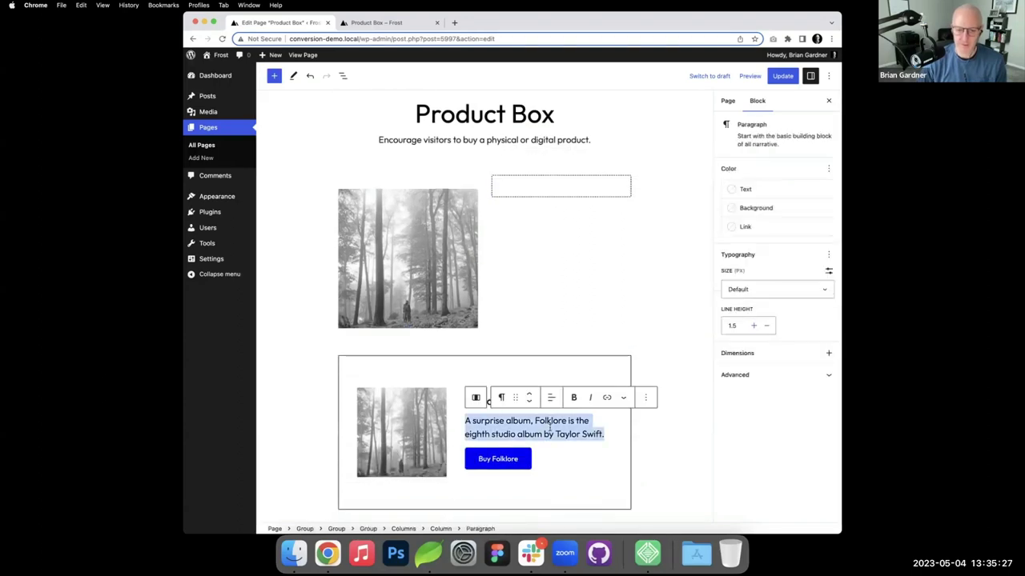
Add a heading reading "Folklore by Taylor Swift" to the empty second column
{"action": "left_click", "coordinate": [560, 185]}
{"action": "left_click", "coordinate": [562, 186]}
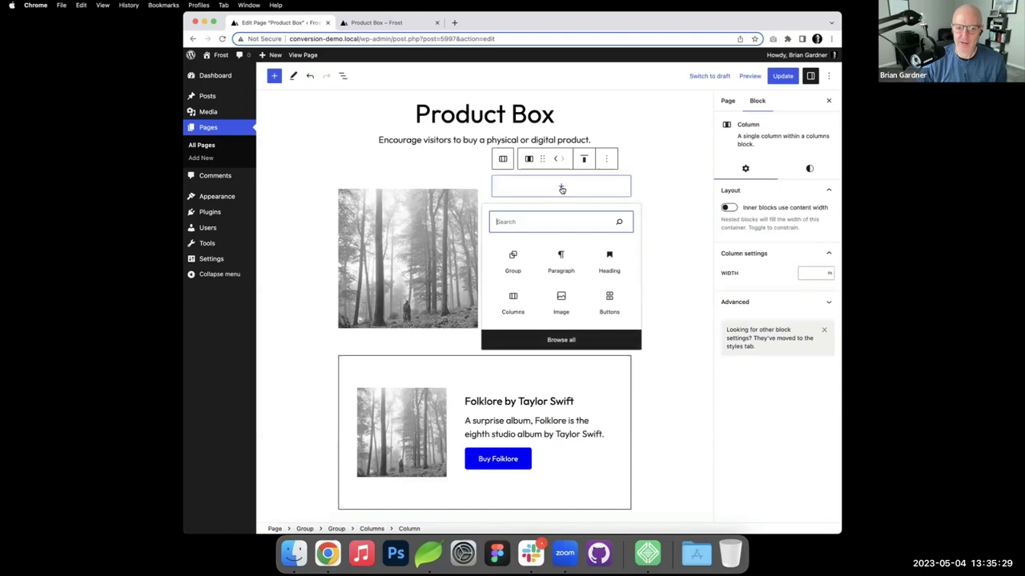
{"action": "left_click", "coordinate": [609, 264]}
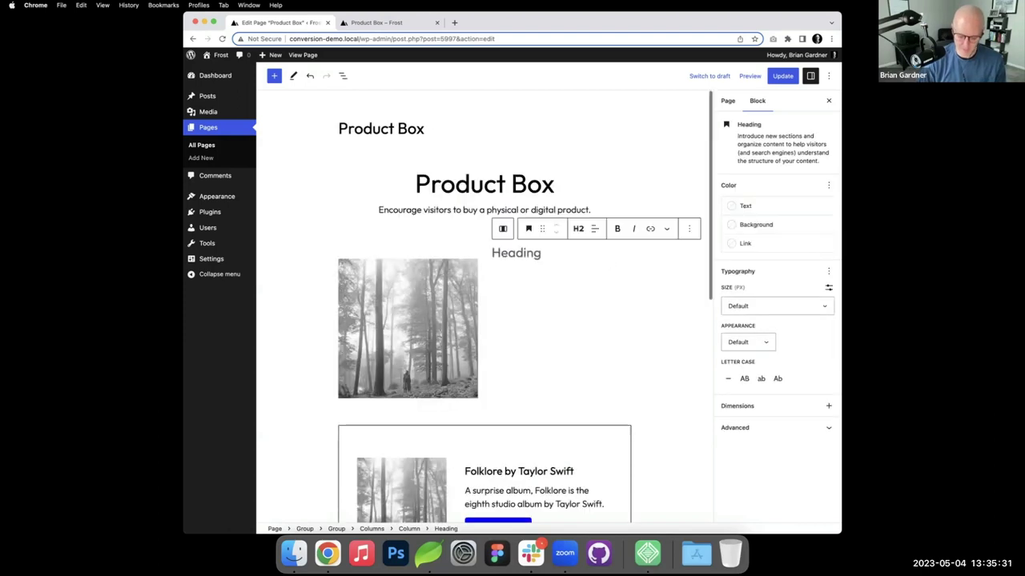
{"action": "type", "text": "Folklore by T"}
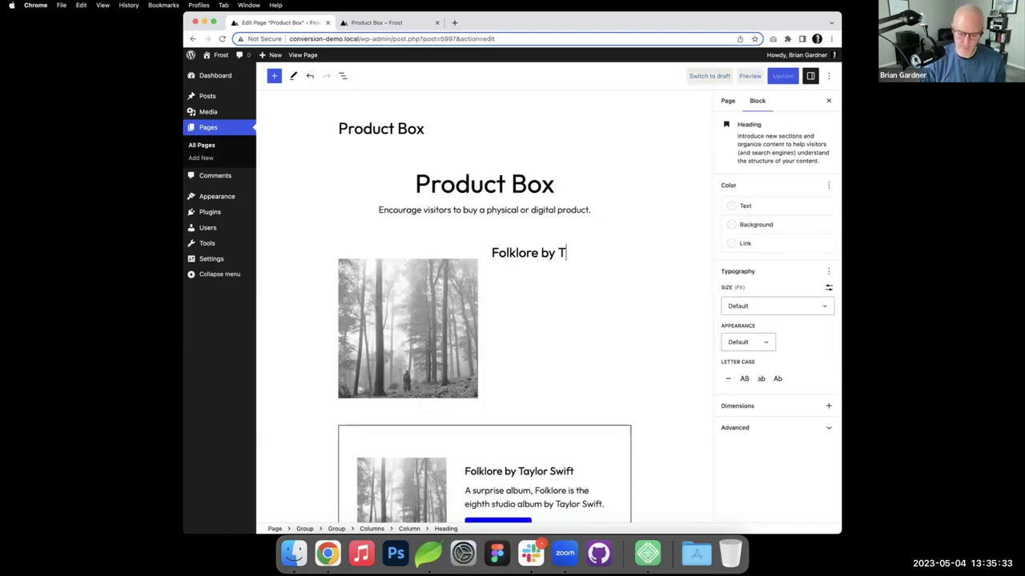
{"action": "type", "text": "aylor Si"}
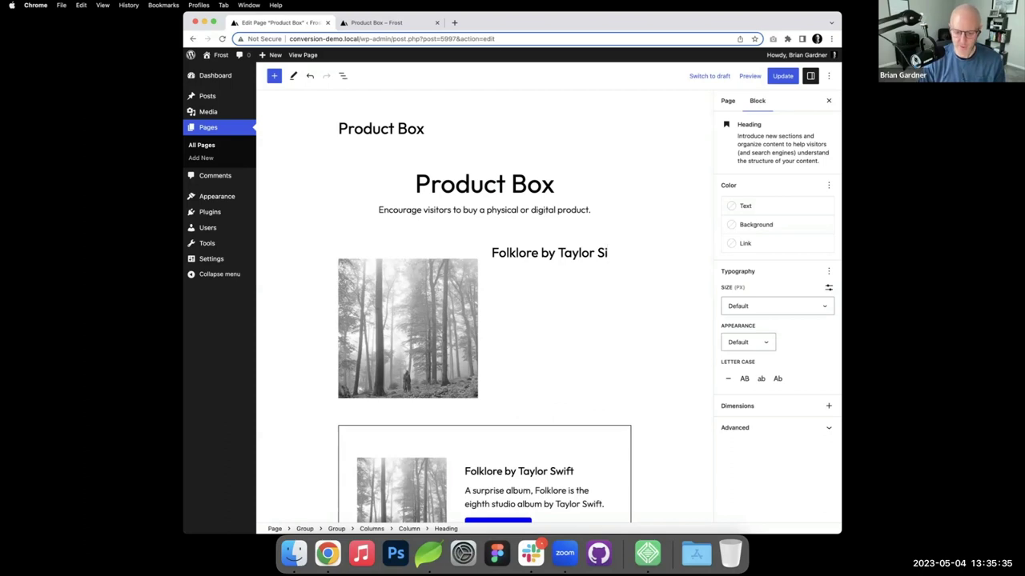
{"action": "key", "text": "BackSpace"}
{"action": "type", "text": "wift"}
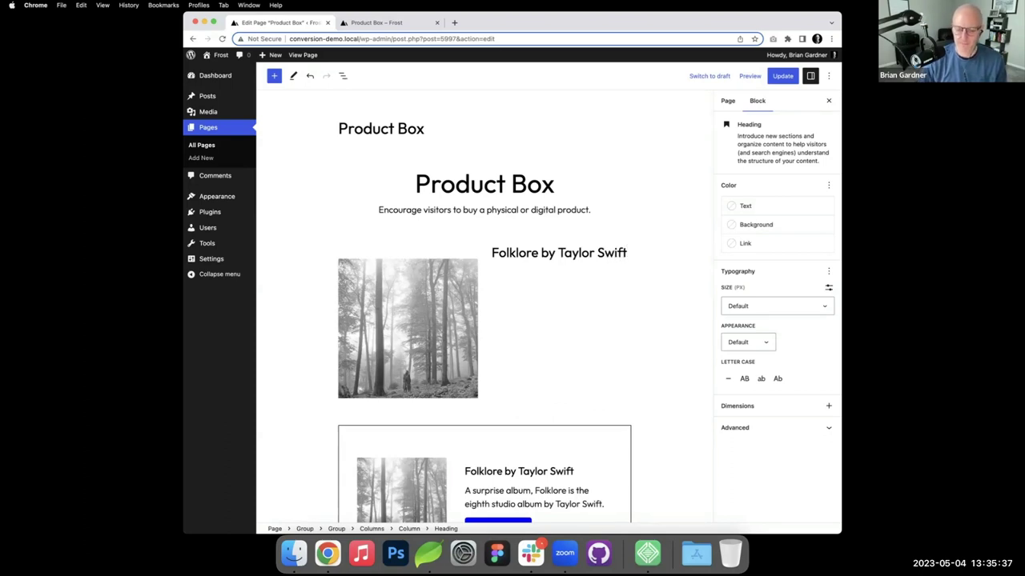
Paste the copied album description as a paragraph below the new heading
{"action": "key", "text": "Return"}
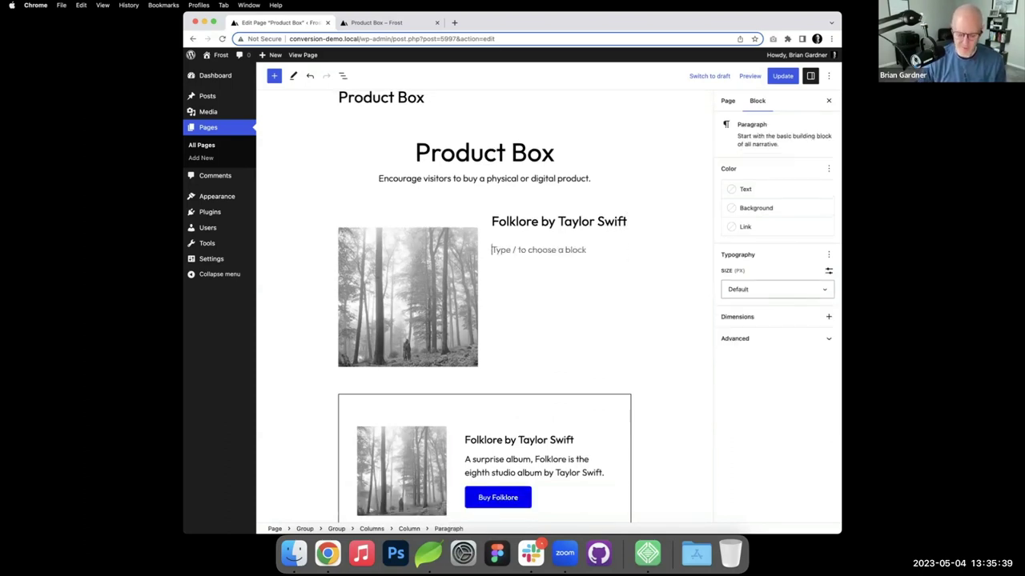
{"action": "key", "text": "super+v"}
{"action": "scroll", "coordinate": [546, 283], "scroll_direction": "down", "scroll_amount": 1}
Add a Buttons block below the description in the second column and label the button "Buy Folklore"
{"action": "left_click", "coordinate": [565, 272]}
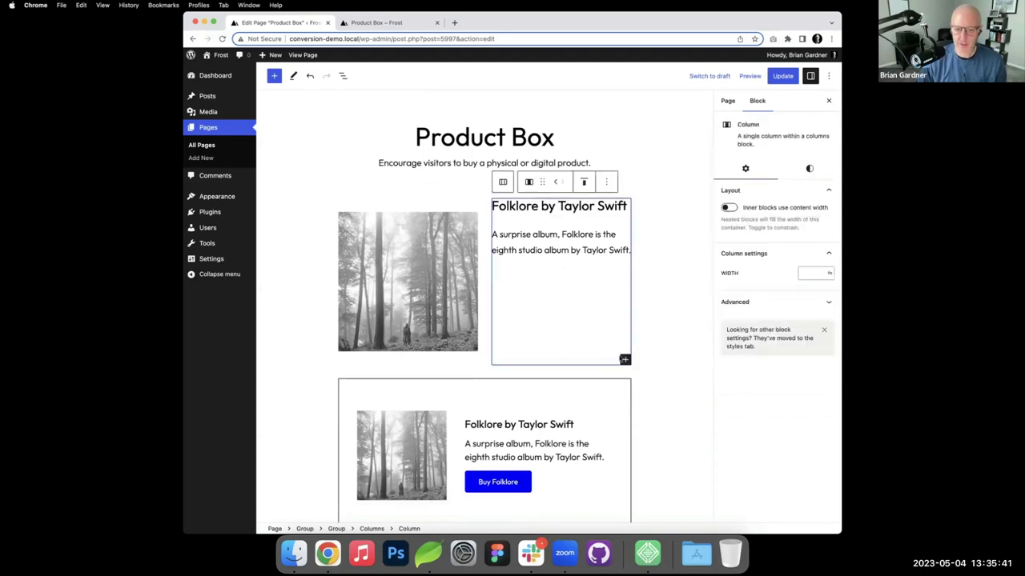
{"action": "left_click", "coordinate": [624, 360]}
{"action": "type", "text": "bu"}
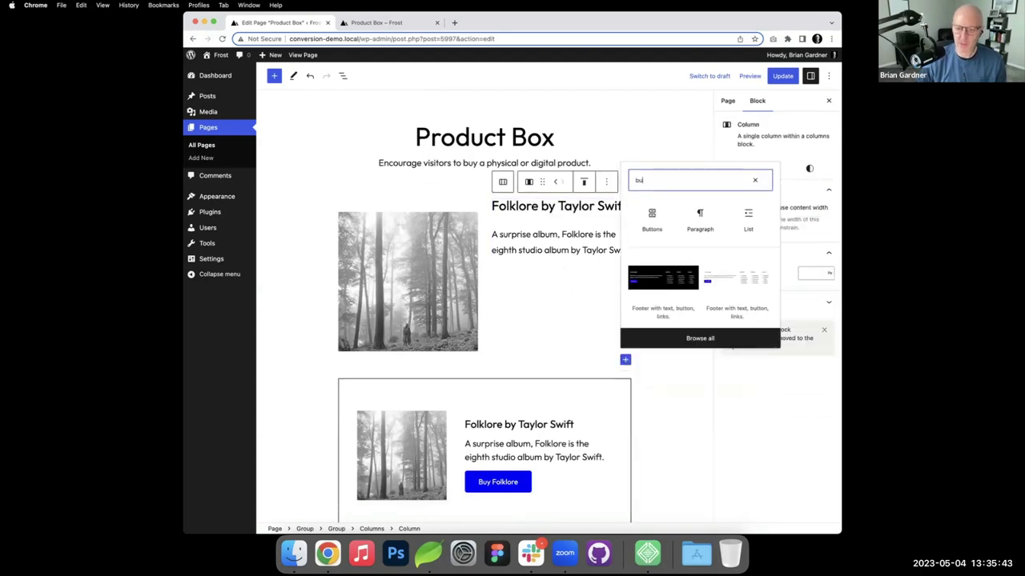
{"action": "left_click", "coordinate": [651, 215]}
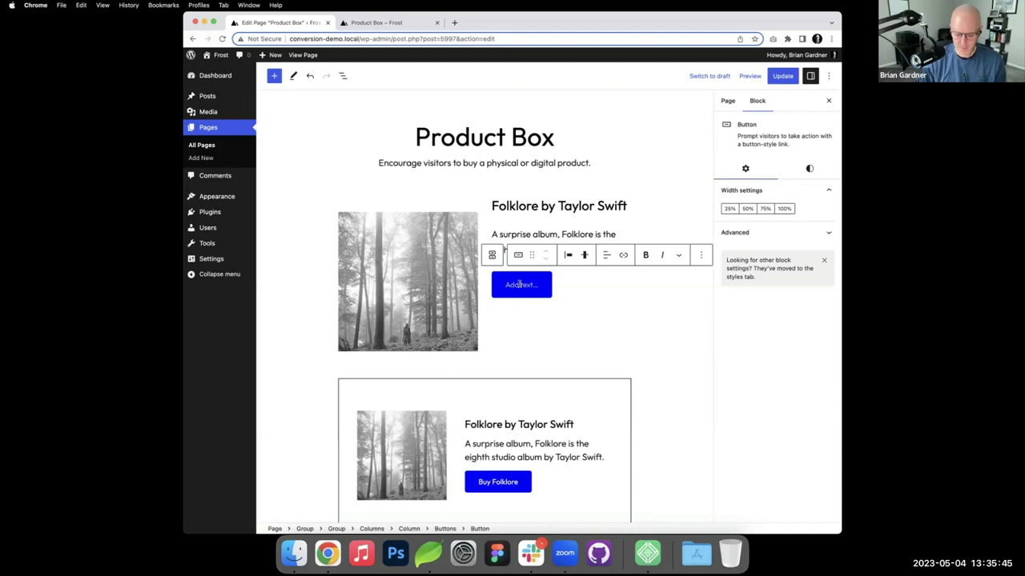
{"action": "type", "text": "Buy Folk"}
{"action": "scroll", "coordinate": [519, 284], "scroll_direction": "down", "scroll_amount": 1}
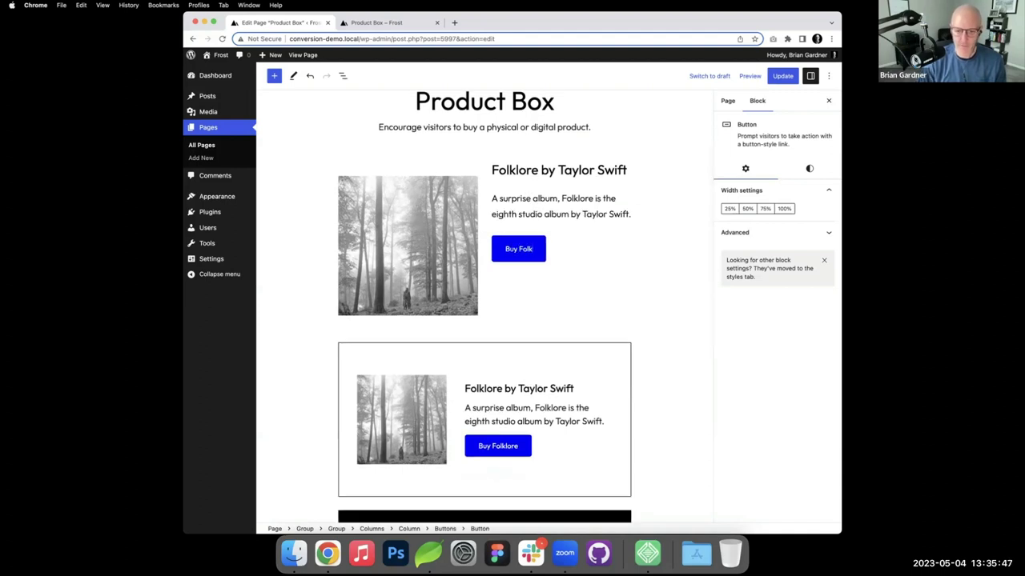
{"action": "type", "text": "lore"}
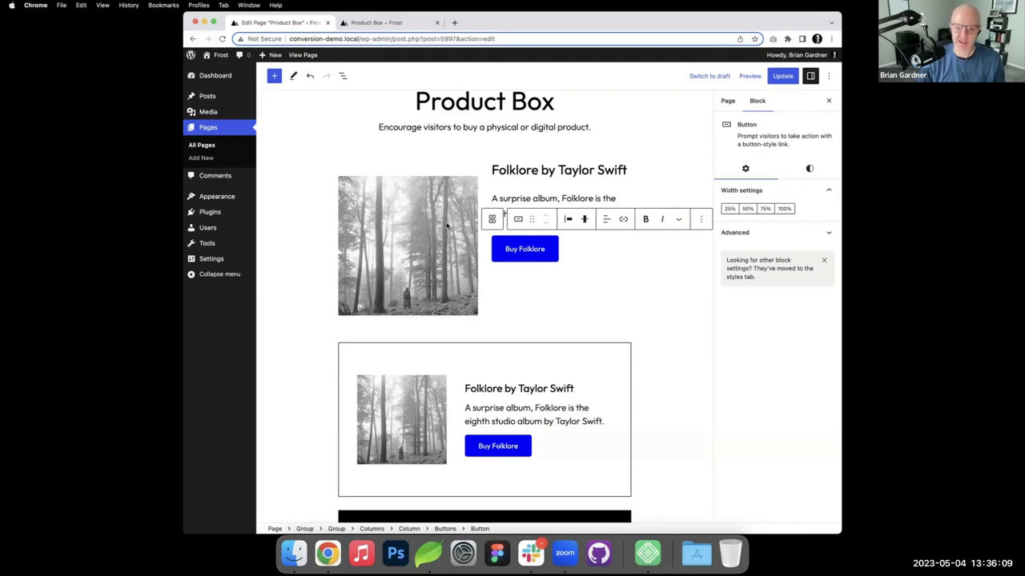
Give the group around the new product box's columns a 1 px black border and Small padding
{"action": "left_click", "coordinate": [552, 275]}
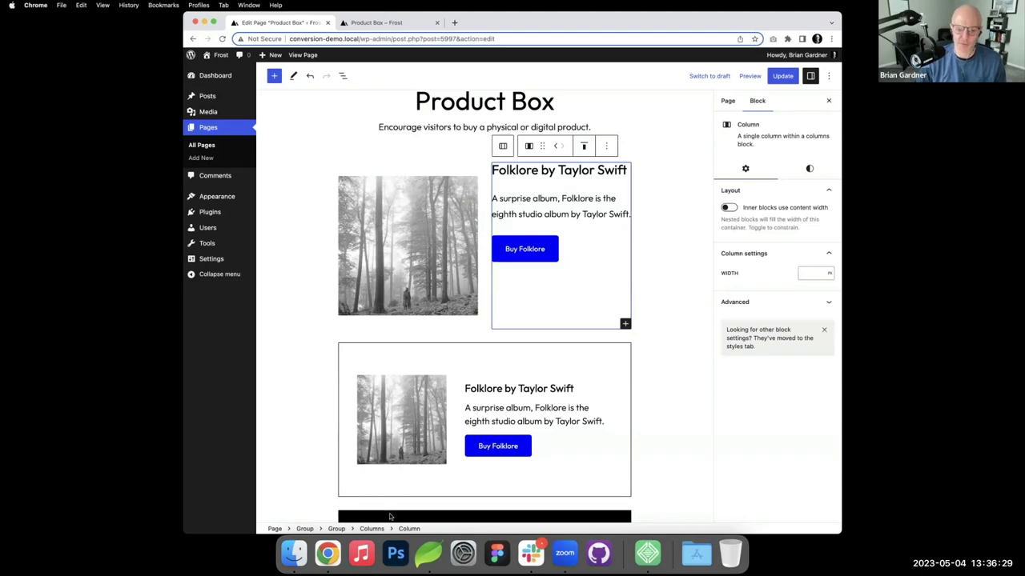
{"action": "left_click", "coordinate": [336, 529]}
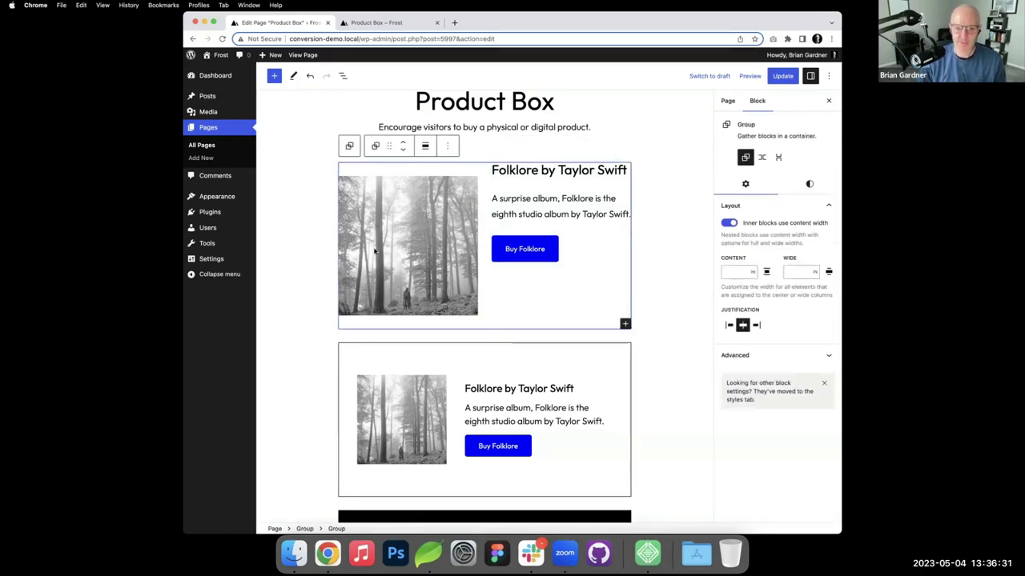
{"action": "left_click", "coordinate": [809, 183]}
{"action": "left_click", "coordinate": [730, 472]}
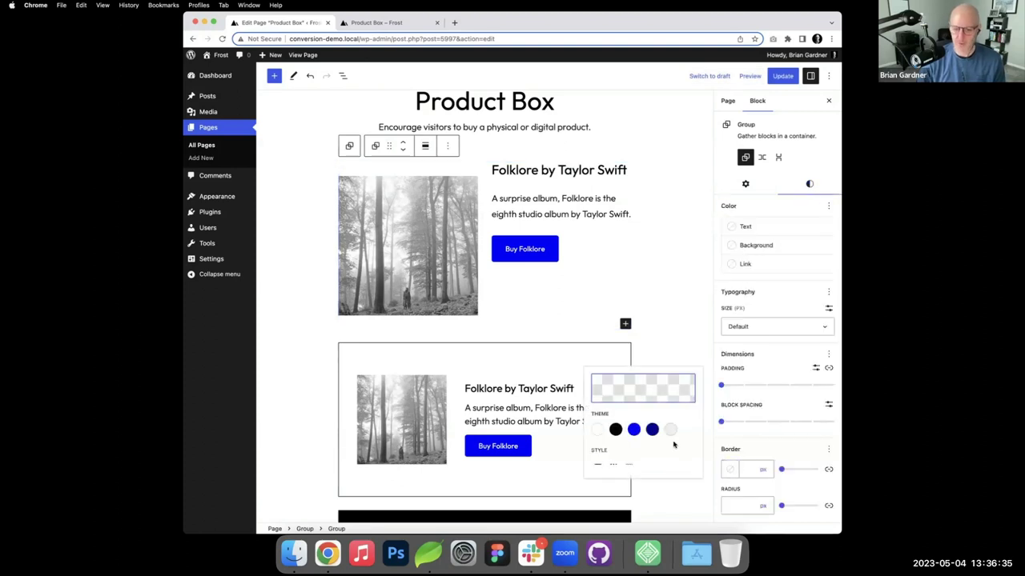
{"action": "left_click", "coordinate": [615, 428]}
{"action": "left_click", "coordinate": [743, 469]}
{"action": "type", "text": "1"}
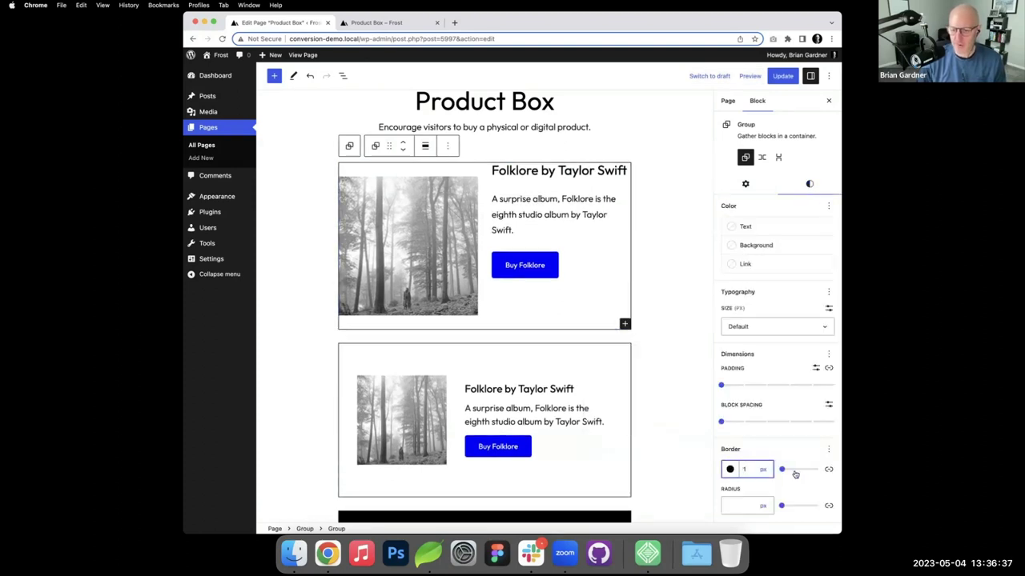
{"action": "left_click_drag", "start_coordinate": [738, 389], "coordinate": [773, 388]}
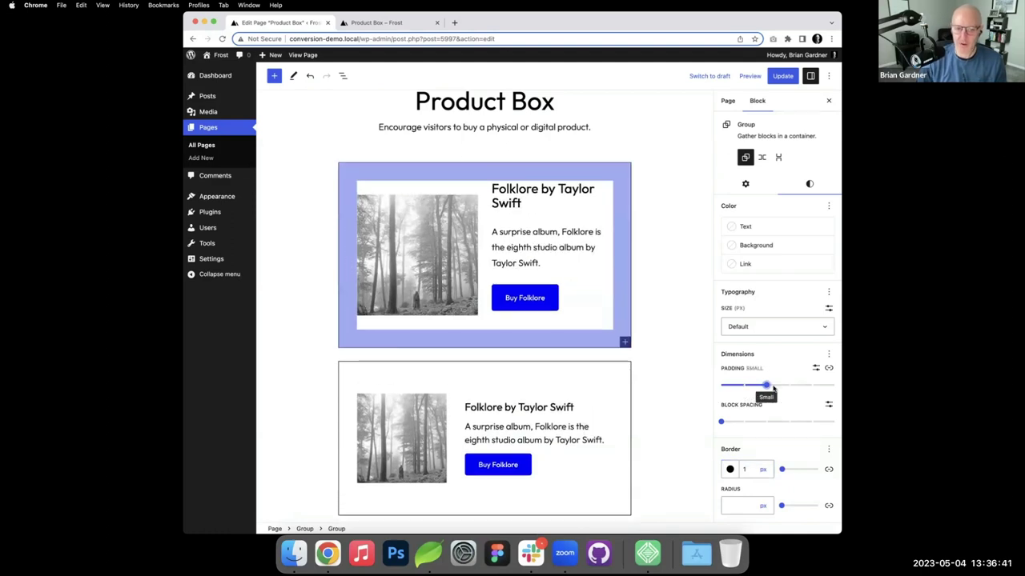
Update the page and compare the new product box with the existing ones on the published page
{"action": "left_click", "coordinate": [782, 76]}
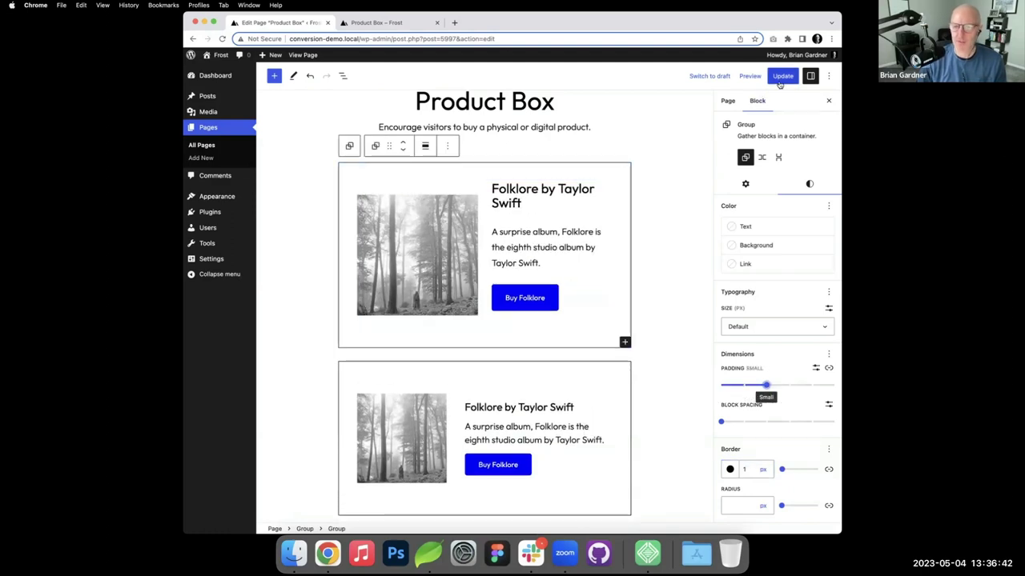
{"action": "left_click", "coordinate": [392, 24]}
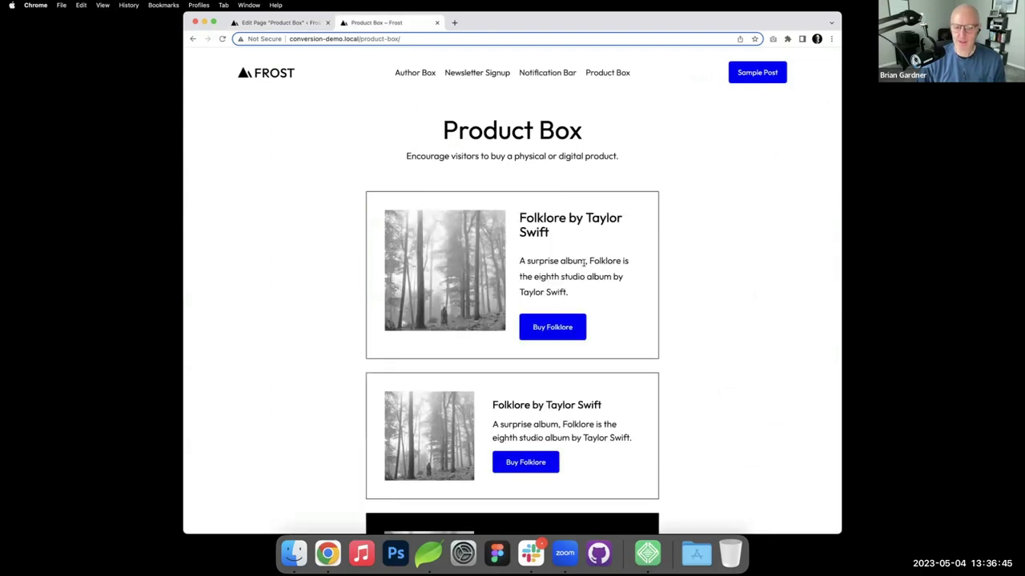
{"action": "scroll", "coordinate": [584, 261], "scroll_direction": "down", "scroll_amount": 2}
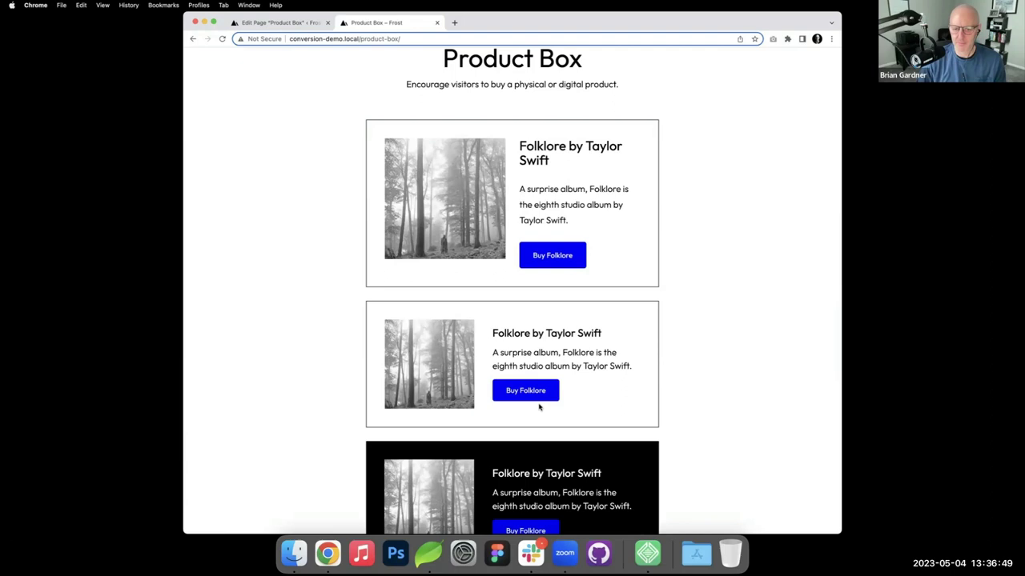
Check the width setting of the image column in the existing bordered product box
{"action": "left_click", "coordinate": [311, 24]}
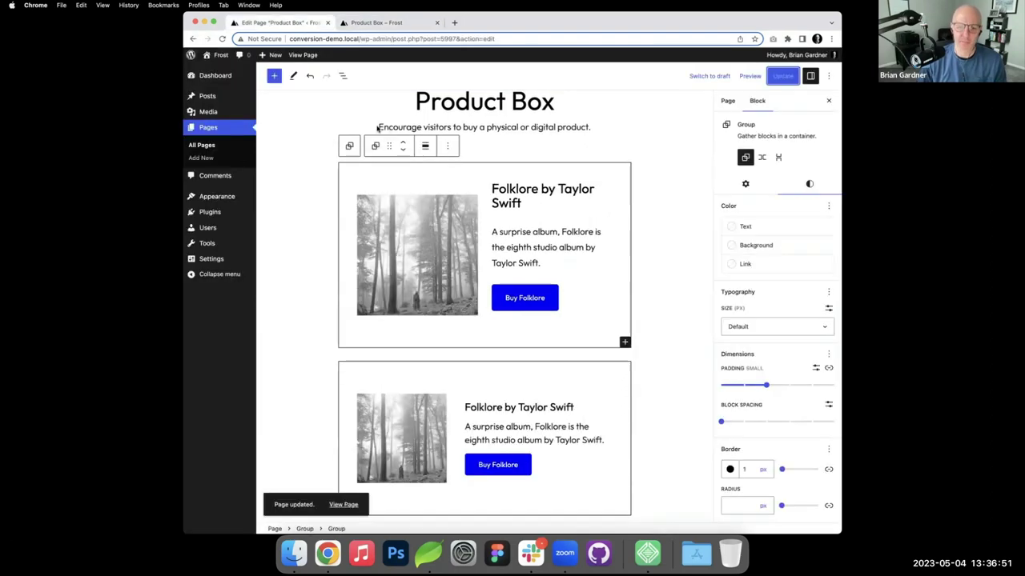
{"action": "left_click", "coordinate": [421, 431]}
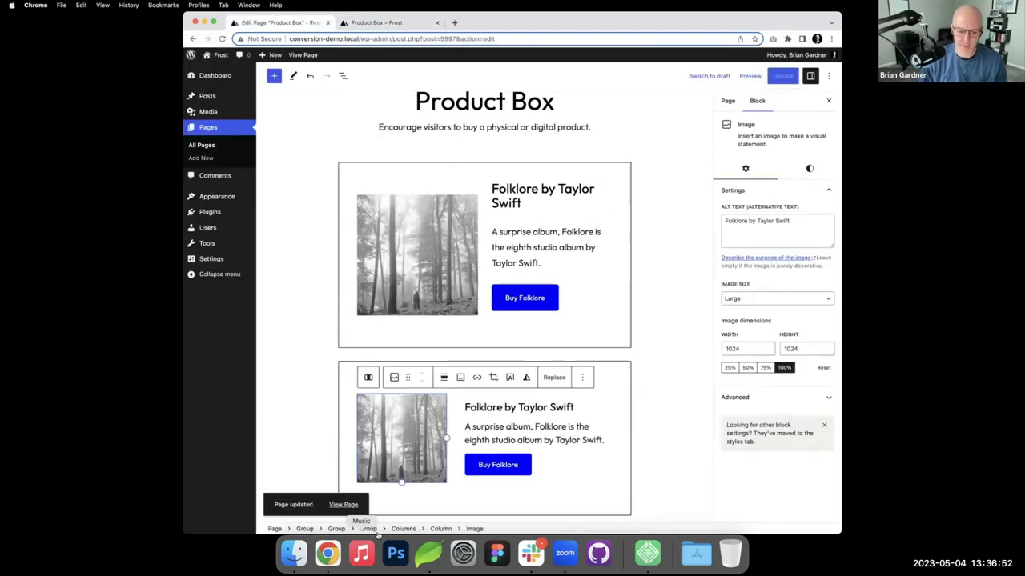
{"action": "left_click", "coordinate": [440, 528]}
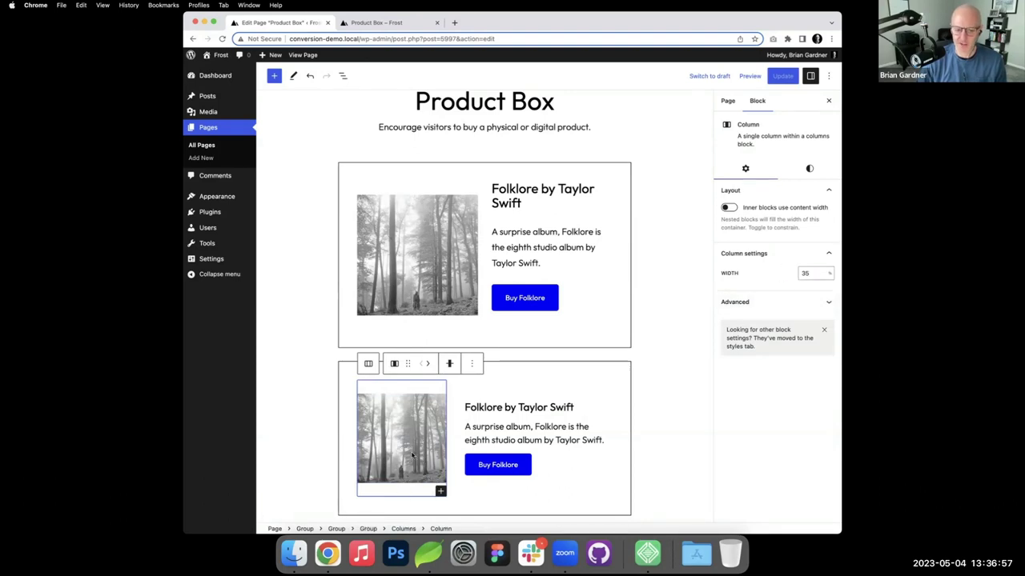
Set the width of the new product box's image column to 35%
{"action": "left_click", "coordinate": [442, 266]}
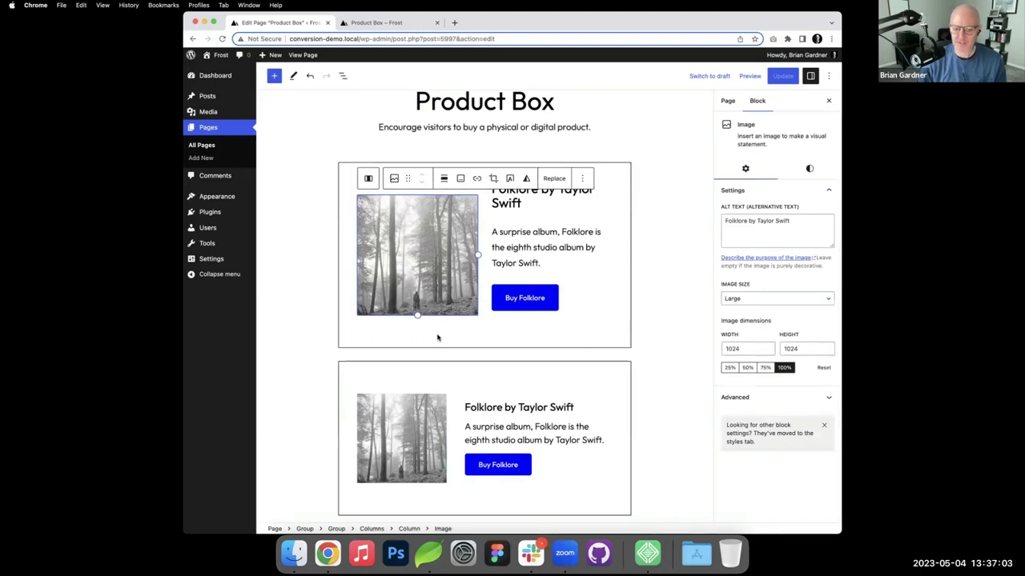
{"action": "left_click", "coordinate": [409, 529]}
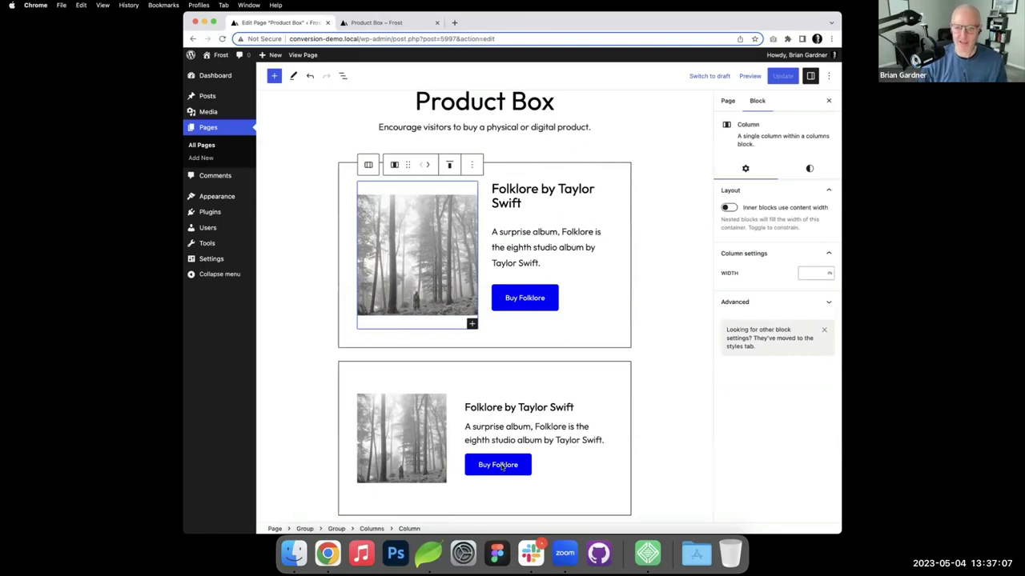
{"action": "left_click", "coordinate": [806, 274]}
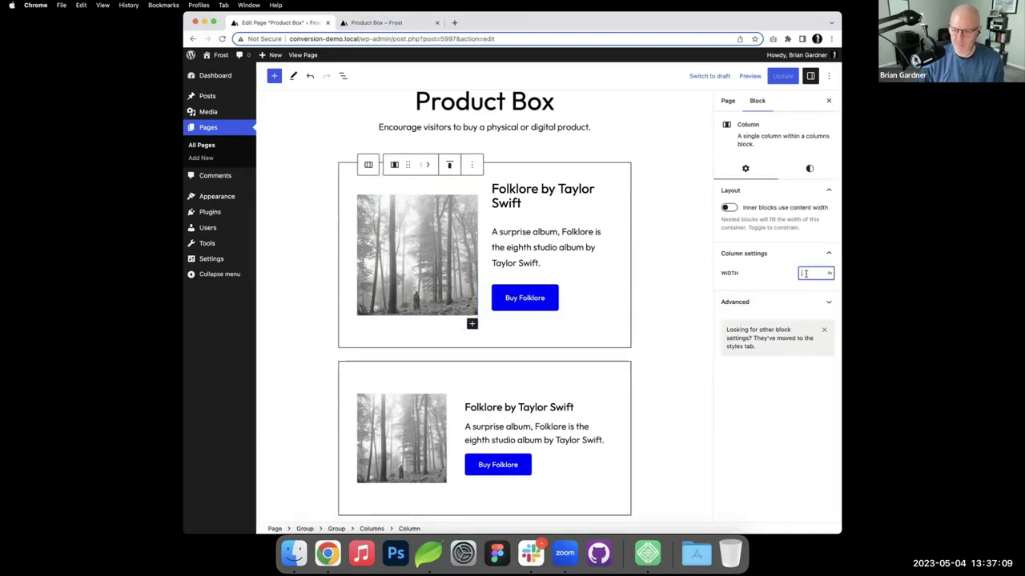
{"action": "type", "text": "35"}
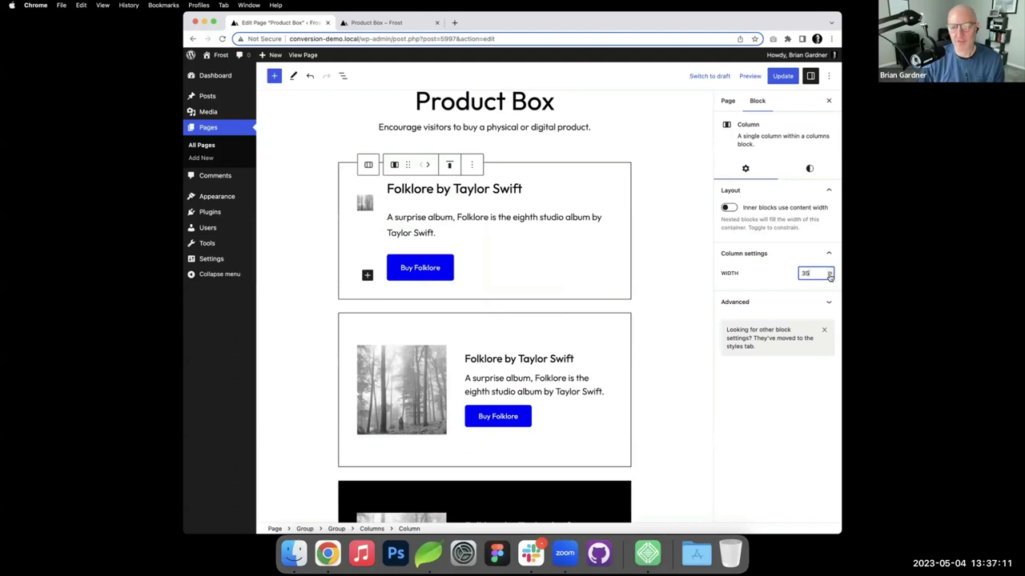
{"action": "left_click", "coordinate": [829, 273]}
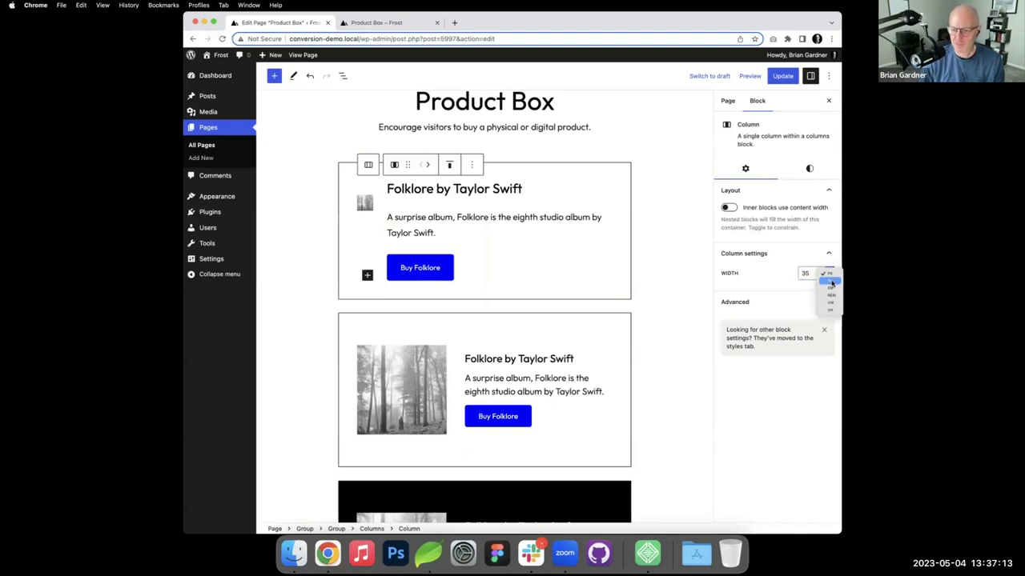
{"action": "left_click", "coordinate": [831, 282]}
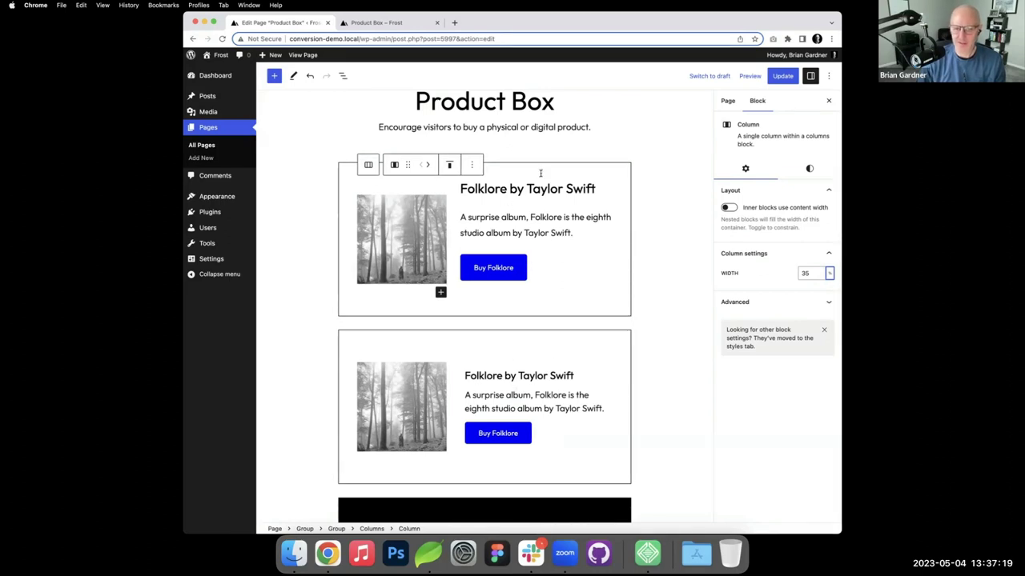
Enable block spacing for the new box's text column and set it to 10 px
{"action": "mouse_move", "coordinate": [496, 213]}
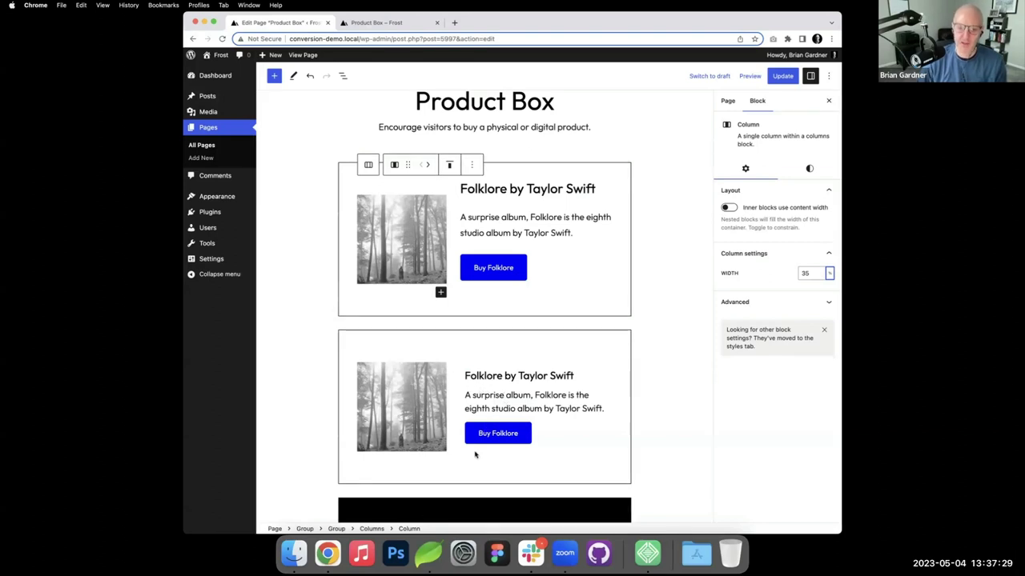
{"action": "left_click", "coordinate": [540, 242]}
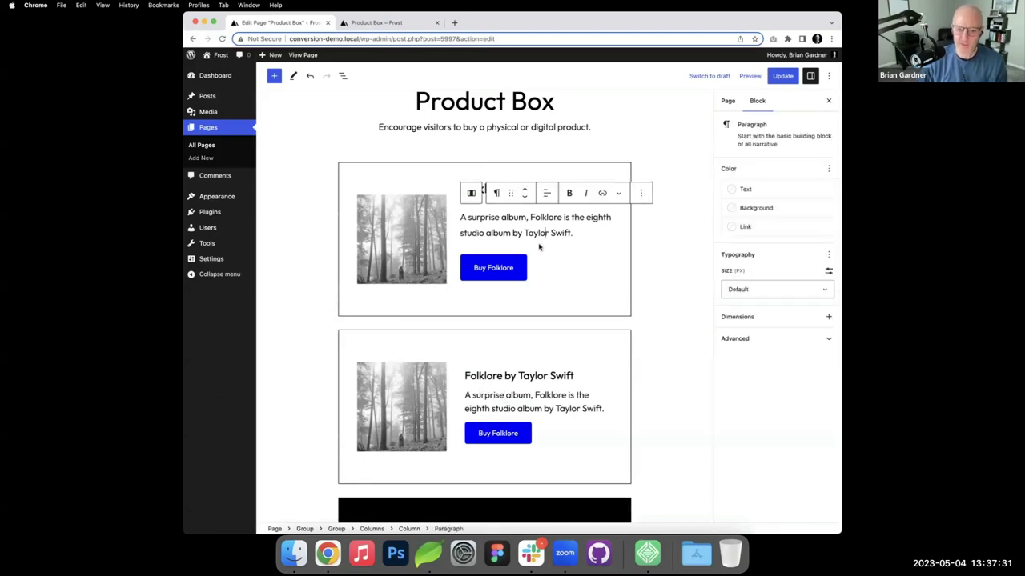
{"action": "left_click", "coordinate": [409, 528]}
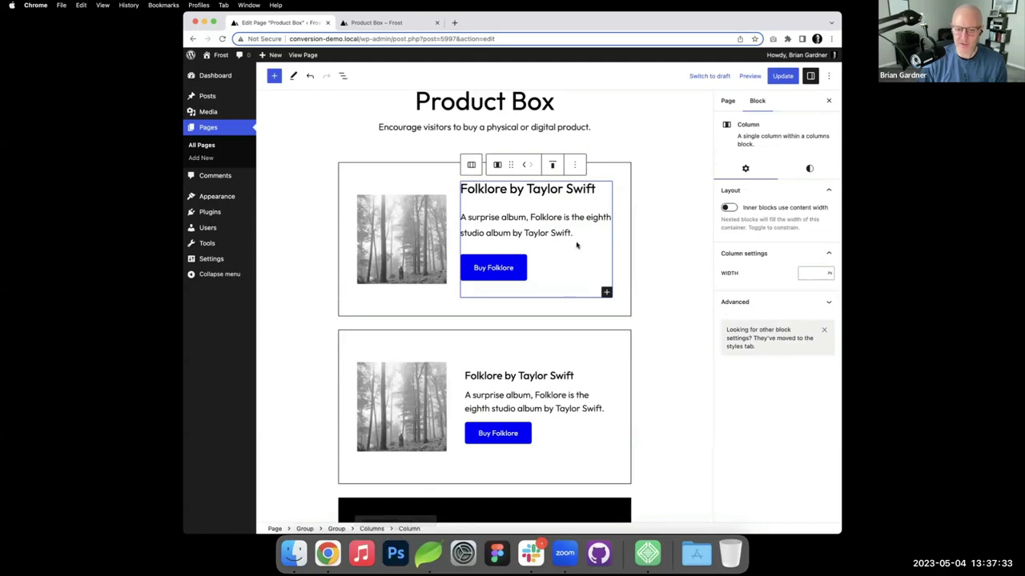
{"action": "left_click", "coordinate": [809, 168]}
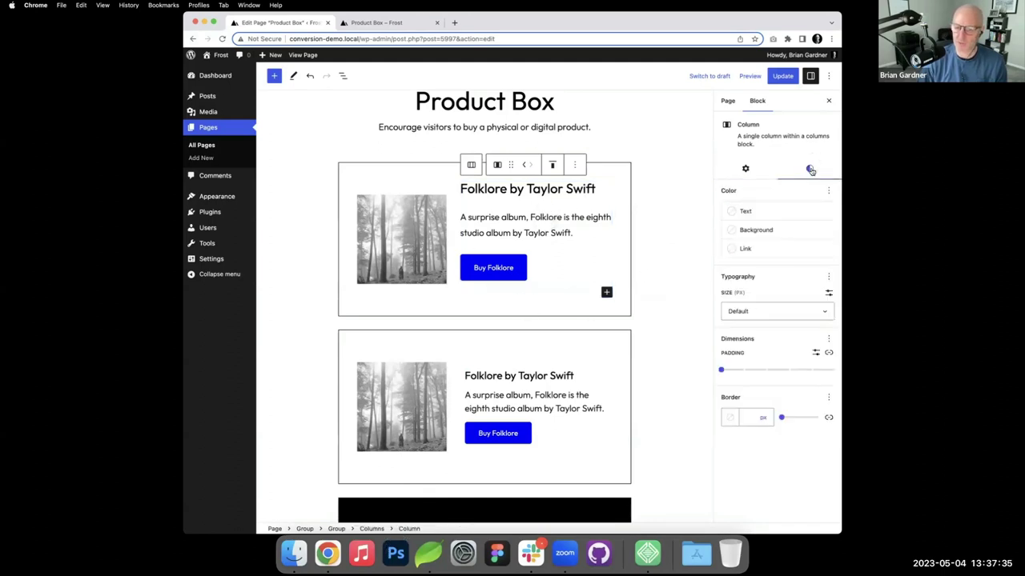
{"action": "left_click", "coordinate": [827, 340]}
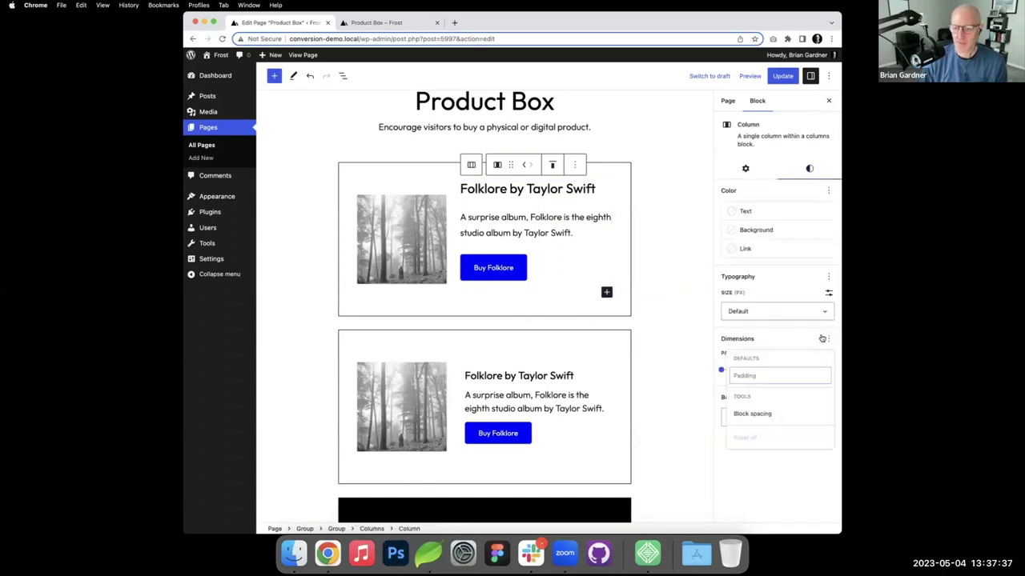
{"action": "left_click", "coordinate": [754, 417]}
{"action": "left_click", "coordinate": [765, 347]}
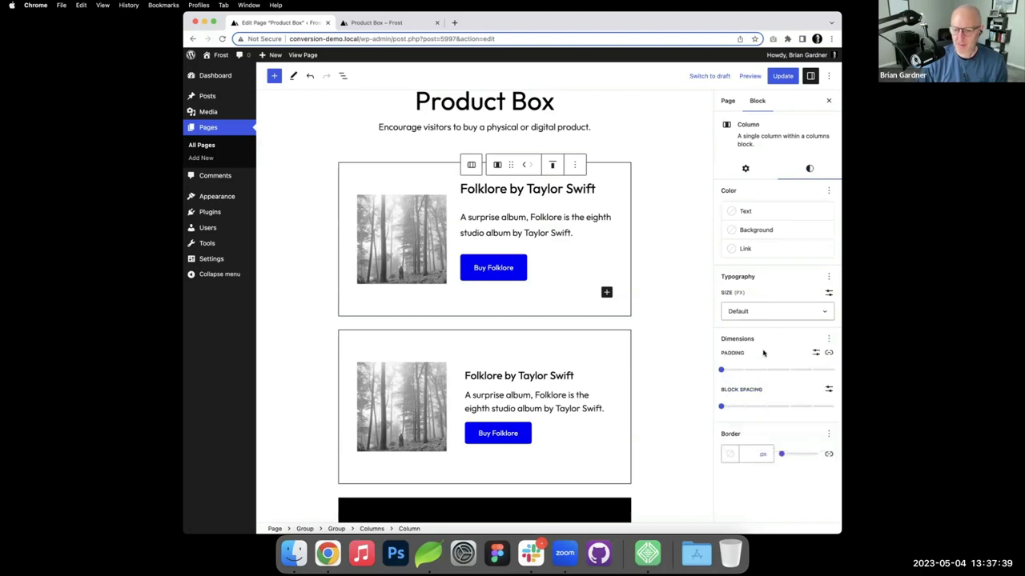
{"action": "left_click_drag", "start_coordinate": [721, 408], "coordinate": [743, 408]}
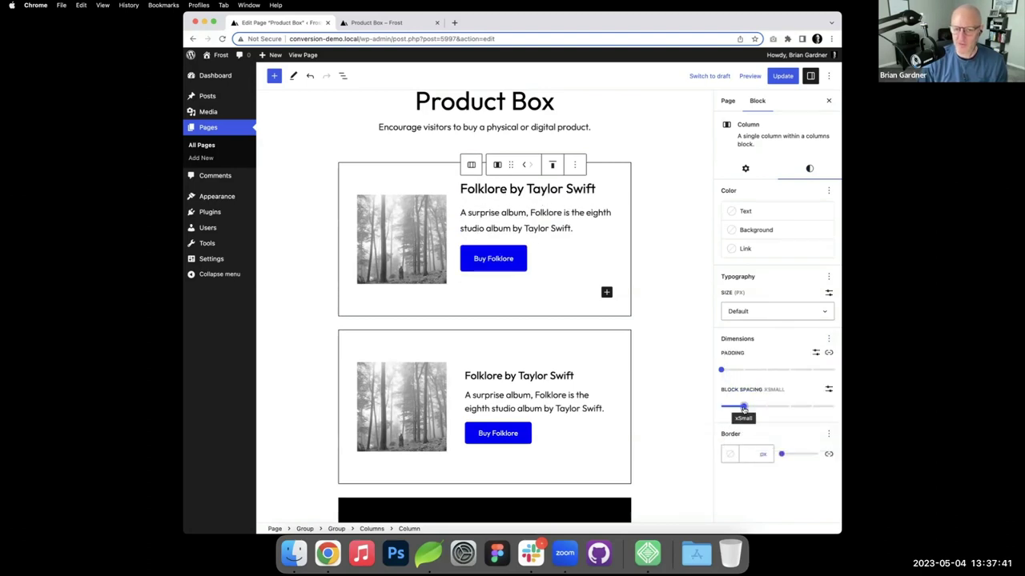
{"action": "left_click", "coordinate": [829, 390]}
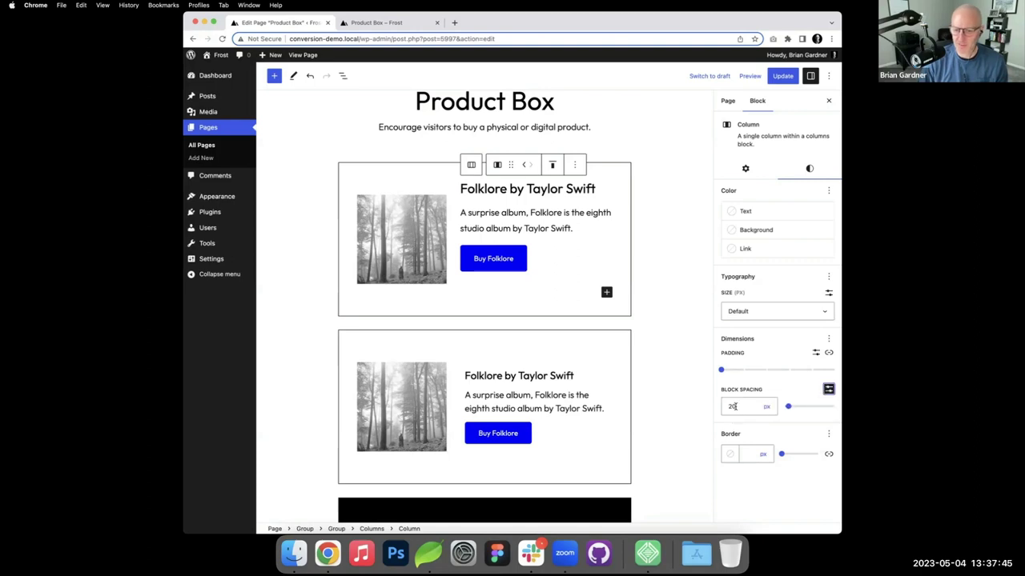
{"action": "left_click", "coordinate": [731, 407]}
{"action": "type", "text": "10"}
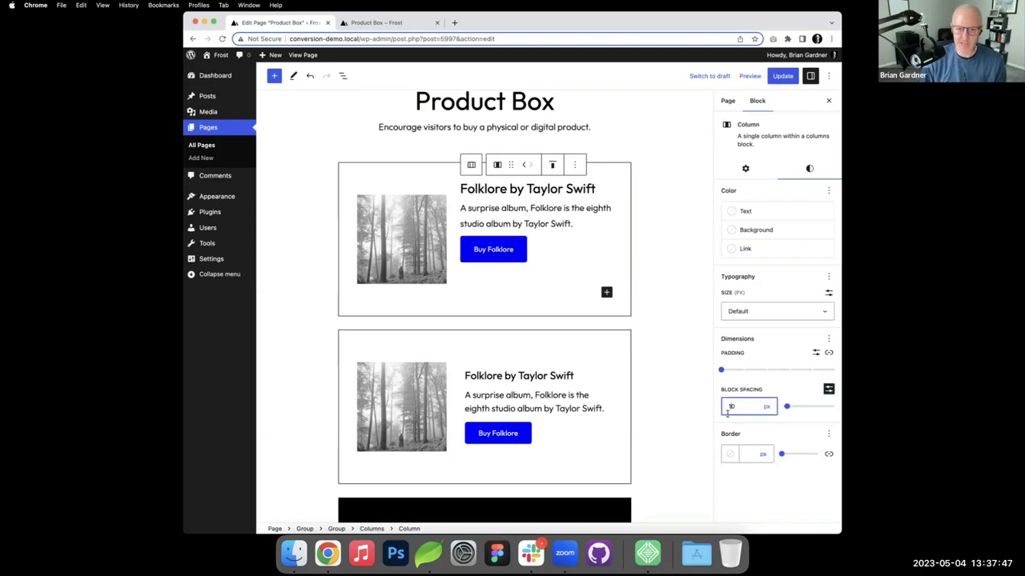
Enable line height for the album description in the new box and set it to 1.5
{"action": "left_click", "coordinate": [552, 222]}
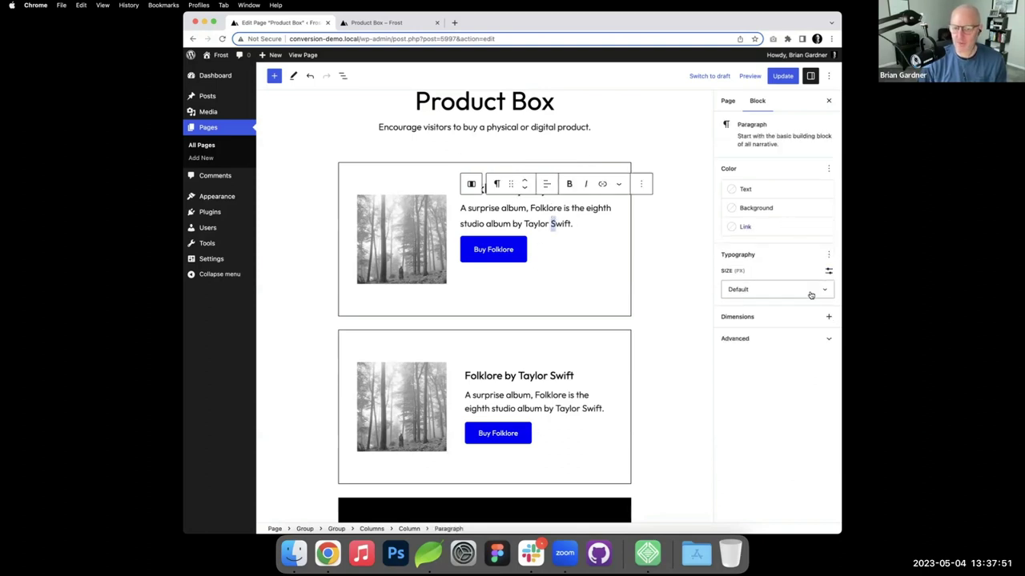
{"action": "left_click", "coordinate": [829, 258]}
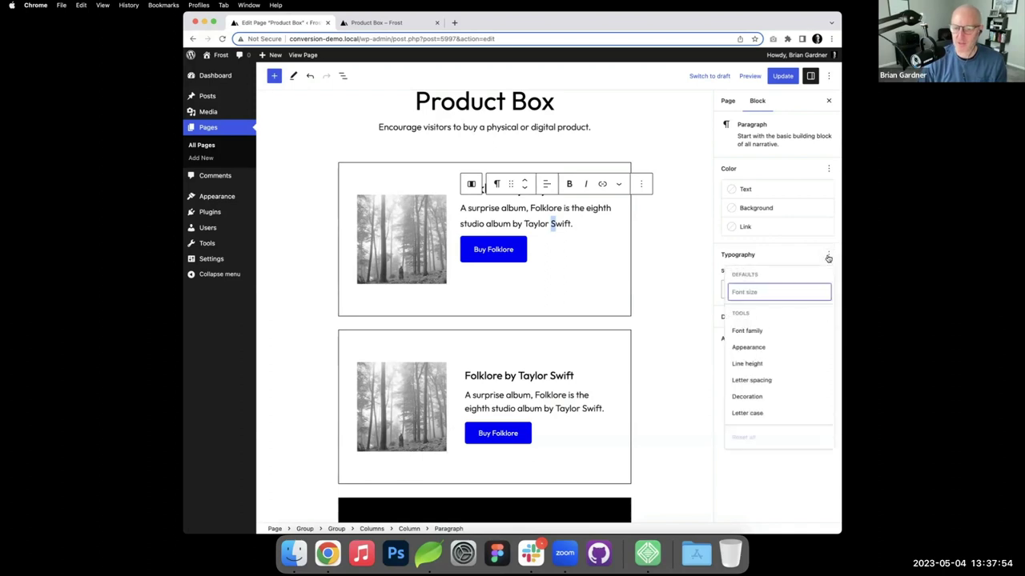
{"action": "left_click", "coordinate": [755, 364]}
{"action": "left_click", "coordinate": [725, 270]}
{"action": "left_click", "coordinate": [727, 326]}
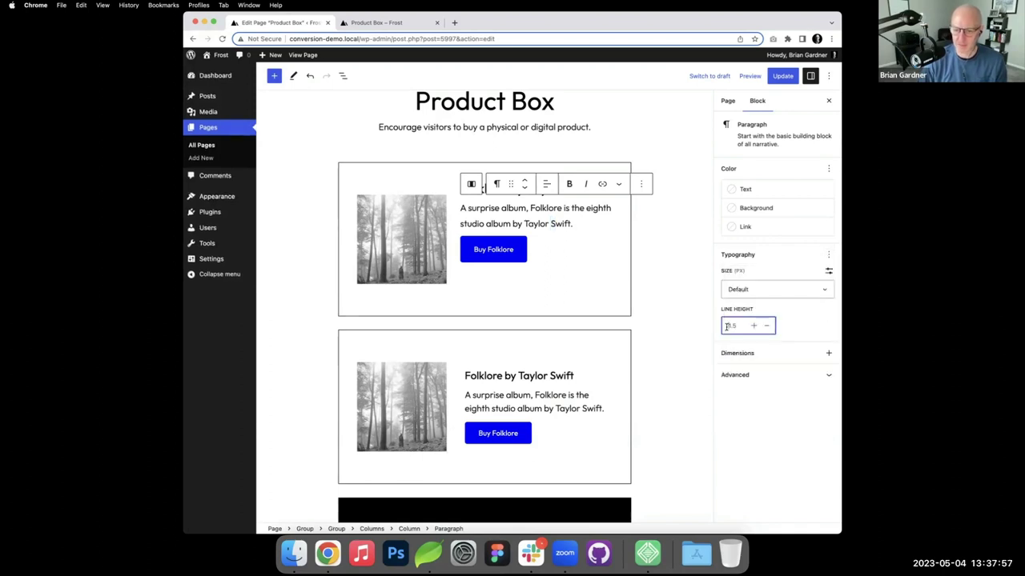
{"action": "type", "text": "1.5"}
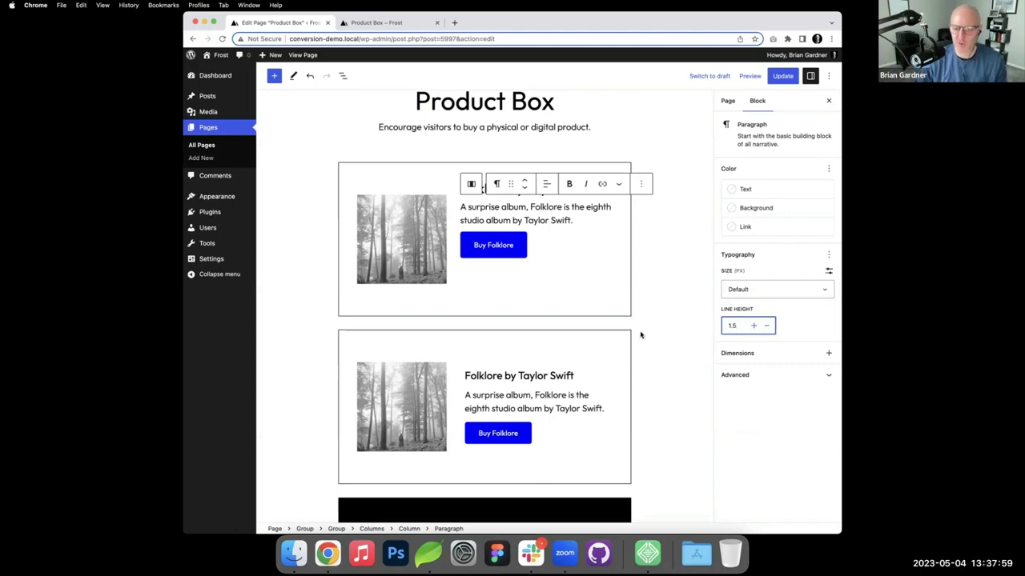
Update the page and reload the published page to review the new product box's spacing
{"action": "left_click", "coordinate": [783, 75]}
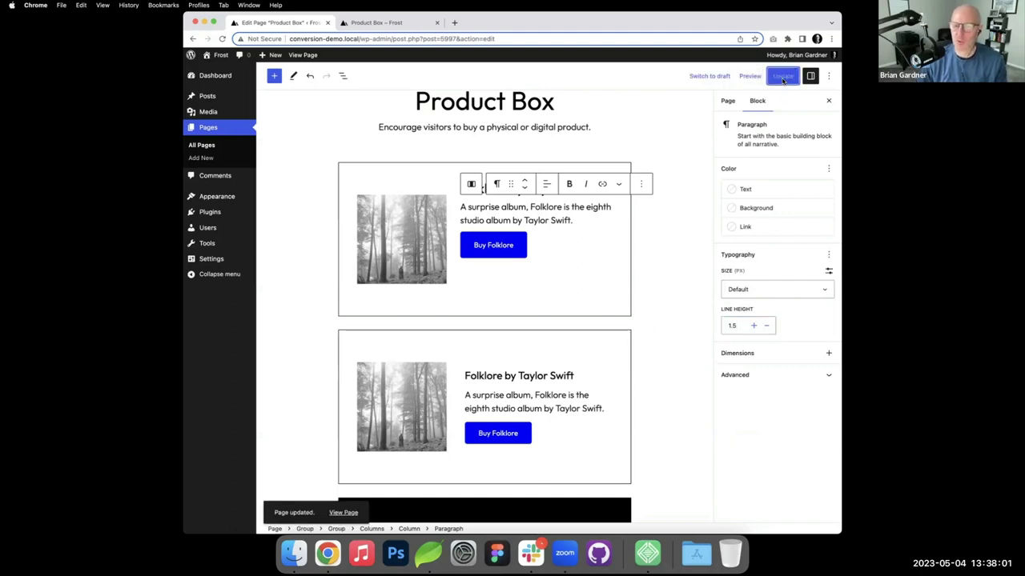
{"action": "left_click", "coordinate": [395, 23]}
{"action": "key", "text": "super+r"}
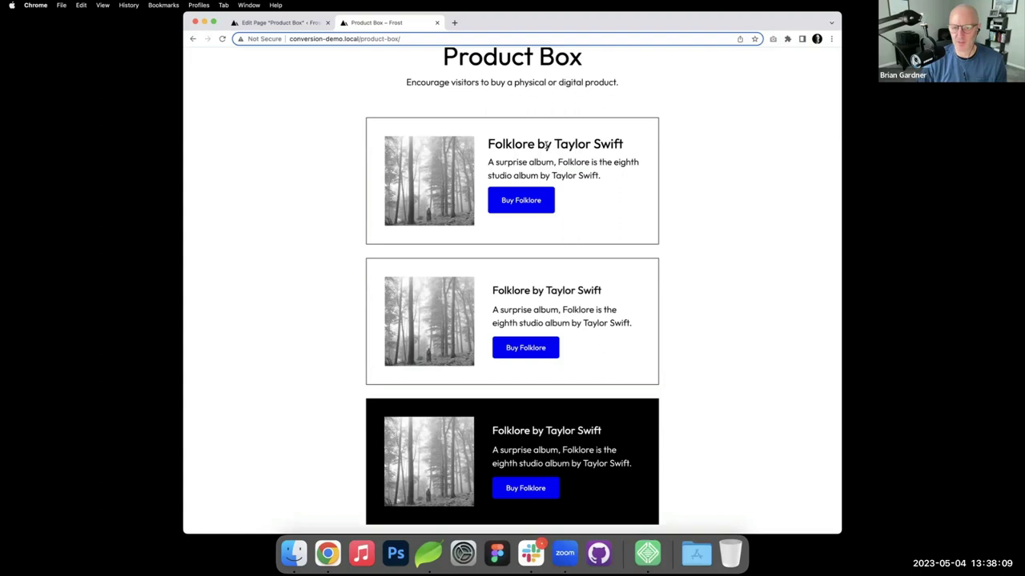
Inspect the style and padding settings of the "Buy Folklore" button in the existing bordered product box
{"action": "left_click", "coordinate": [280, 23]}
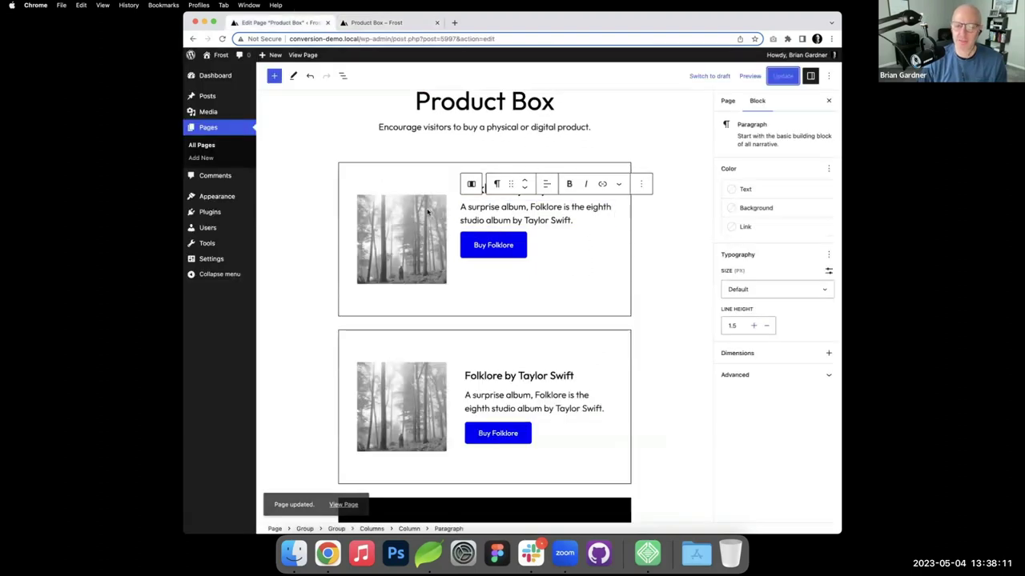
{"action": "left_click", "coordinate": [513, 433]}
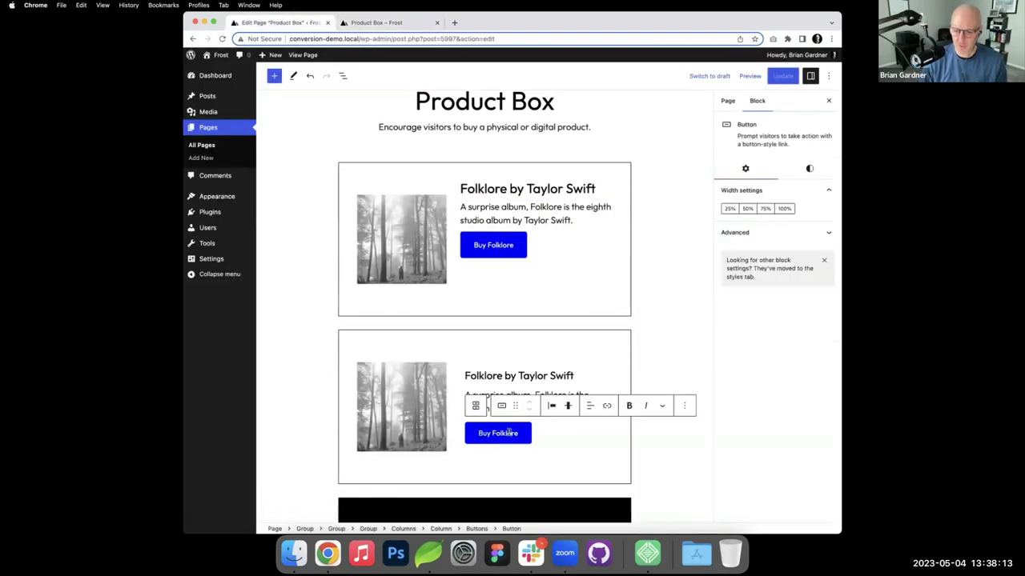
{"action": "left_click", "coordinate": [808, 168]}
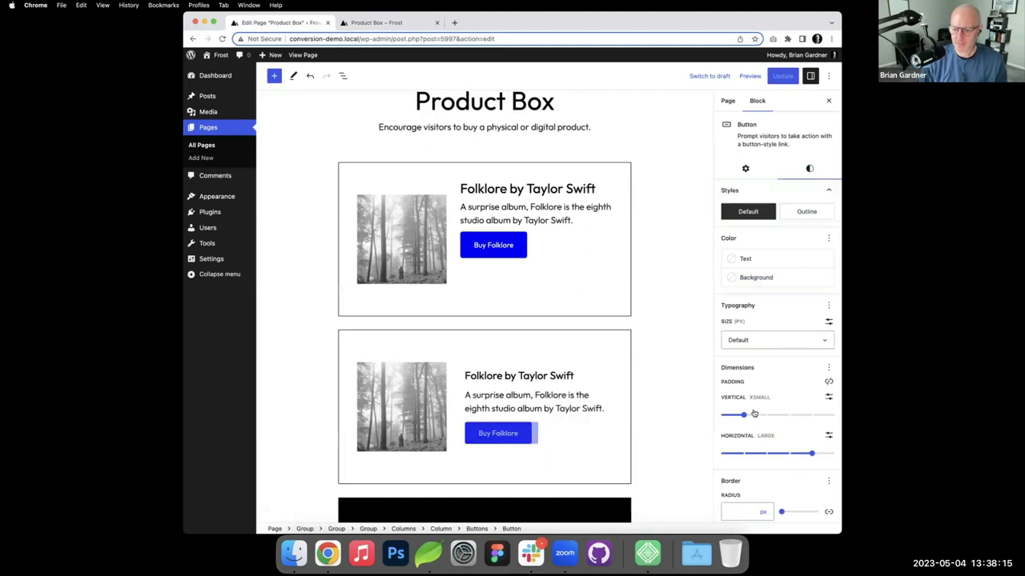
Set the new box's "Buy Folklore" button padding to xSmall vertical and Large horizontal
{"action": "left_click", "coordinate": [491, 246]}
{"action": "left_click", "coordinate": [808, 168]}
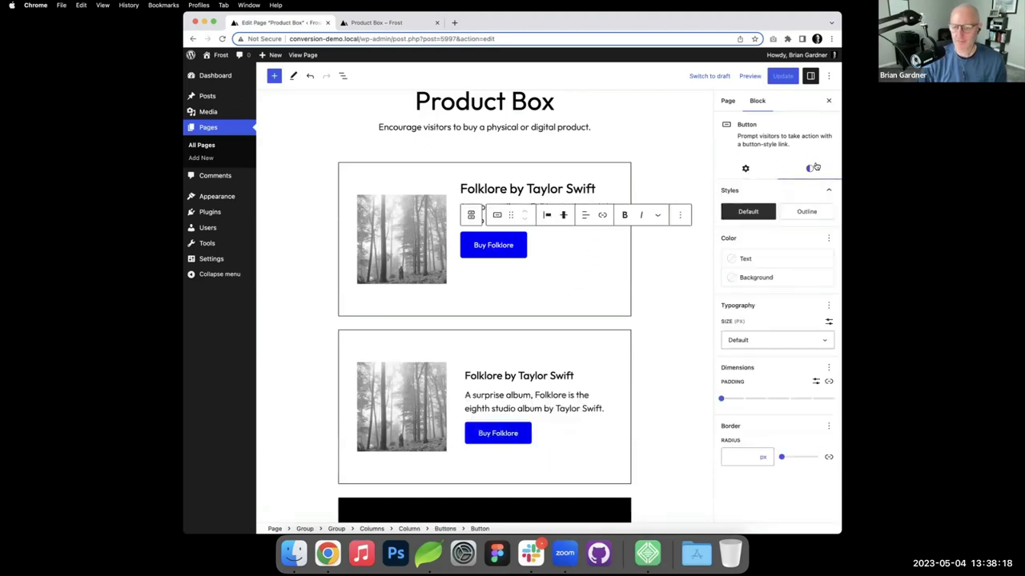
{"action": "left_click", "coordinate": [829, 381]}
{"action": "left_click_drag", "start_coordinate": [772, 415], "coordinate": [743, 416]}
{"action": "left_click", "coordinate": [722, 454]}
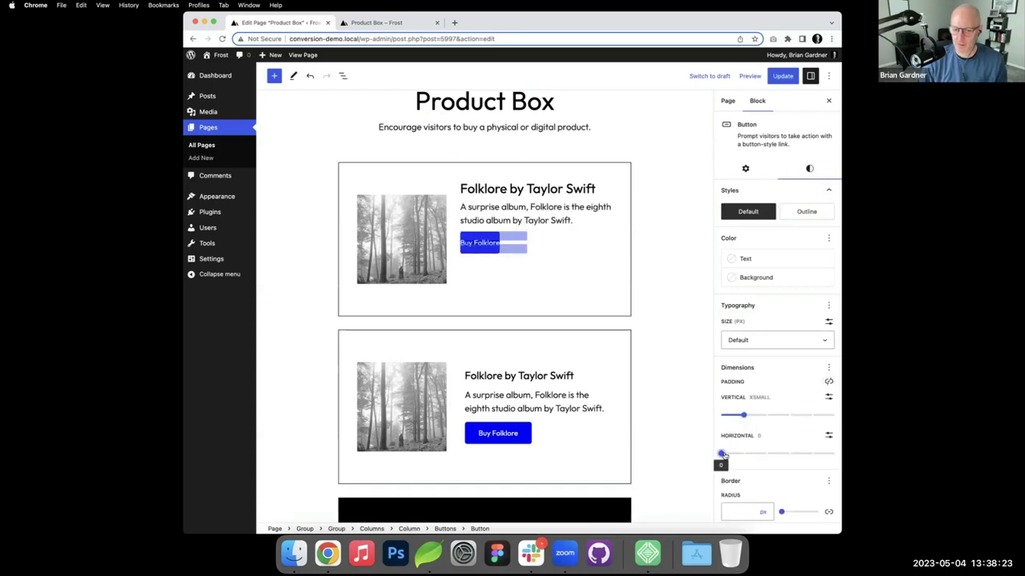
{"action": "left_click_drag", "start_coordinate": [722, 454], "coordinate": [803, 456]}
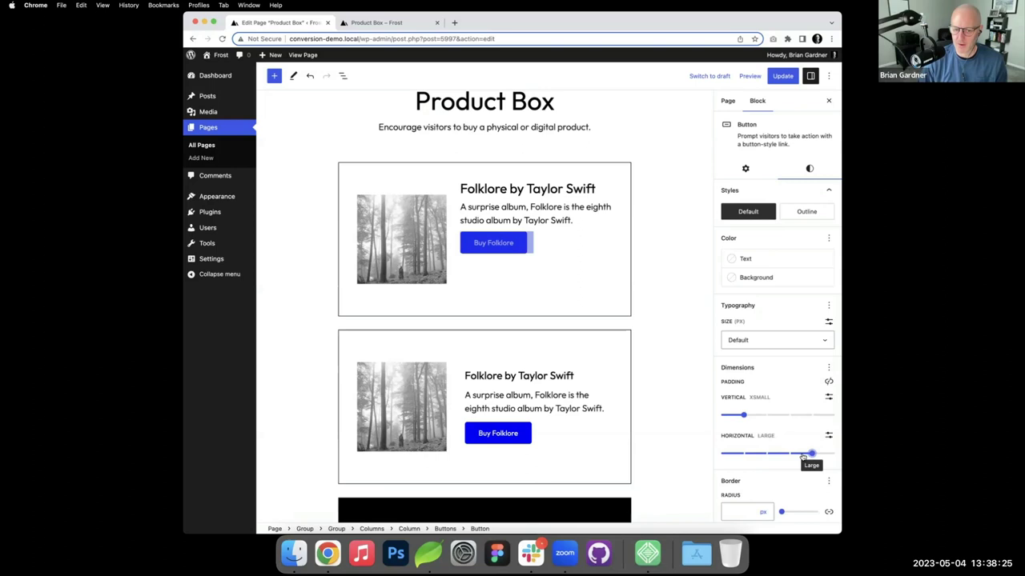
Check the existing box's heading size and set the new box's album heading to Large (24 px)
{"action": "left_click", "coordinate": [558, 375]}
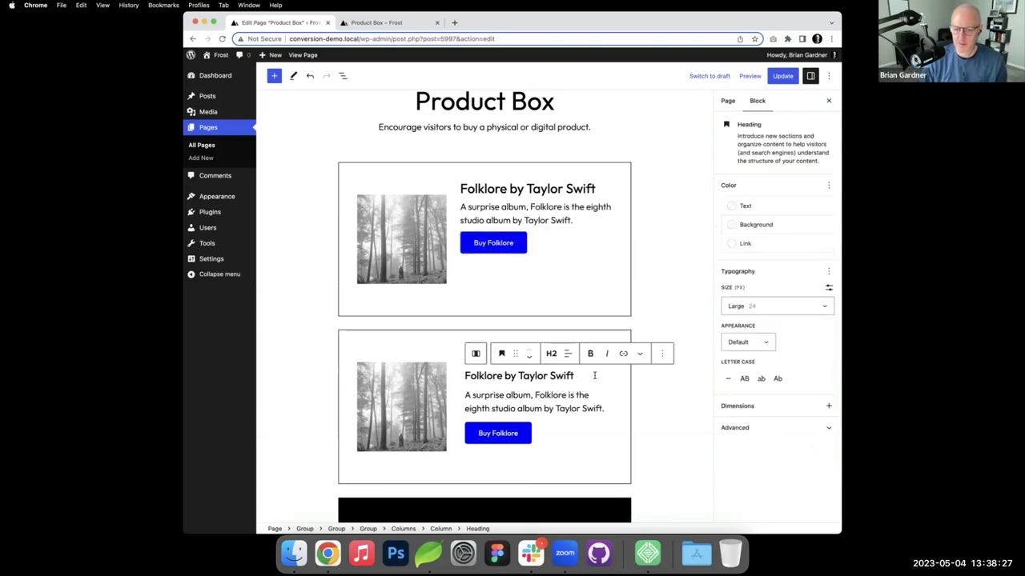
{"action": "left_click", "coordinate": [563, 190]}
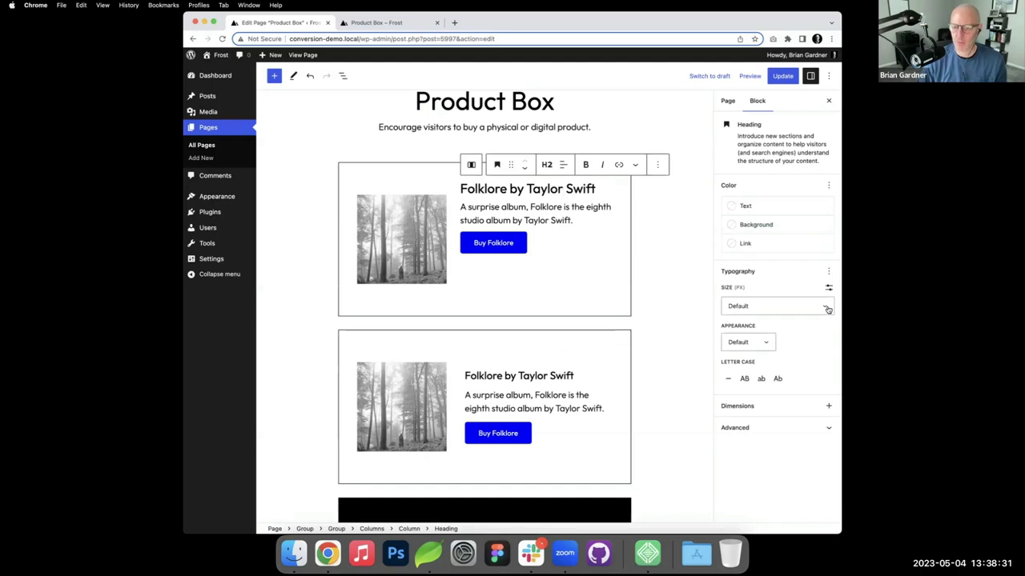
{"action": "left_click", "coordinate": [827, 310]}
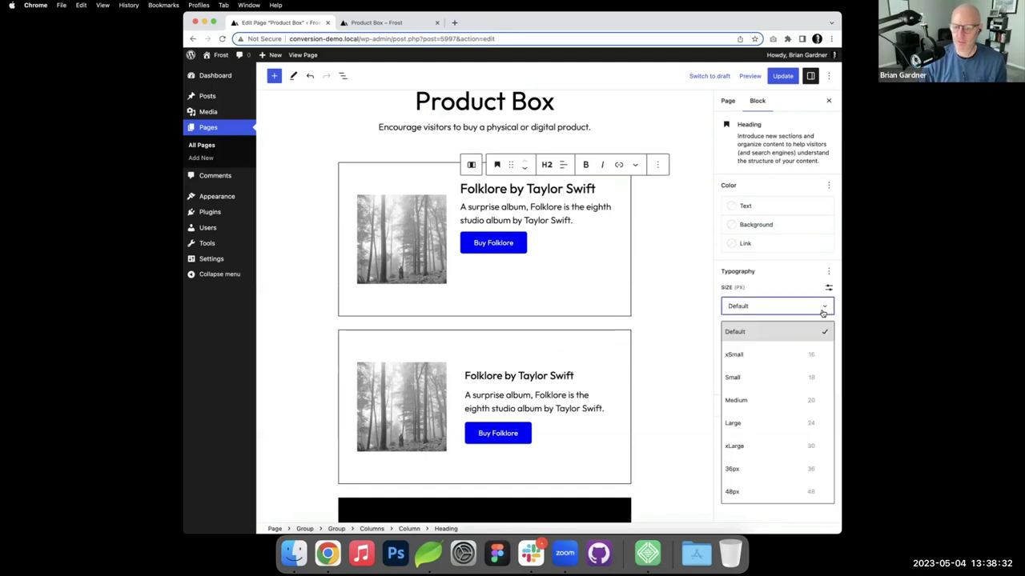
{"action": "left_click", "coordinate": [753, 432]}
Update the page and reload the published page to review the new box's heading and button
{"action": "left_click", "coordinate": [781, 78]}
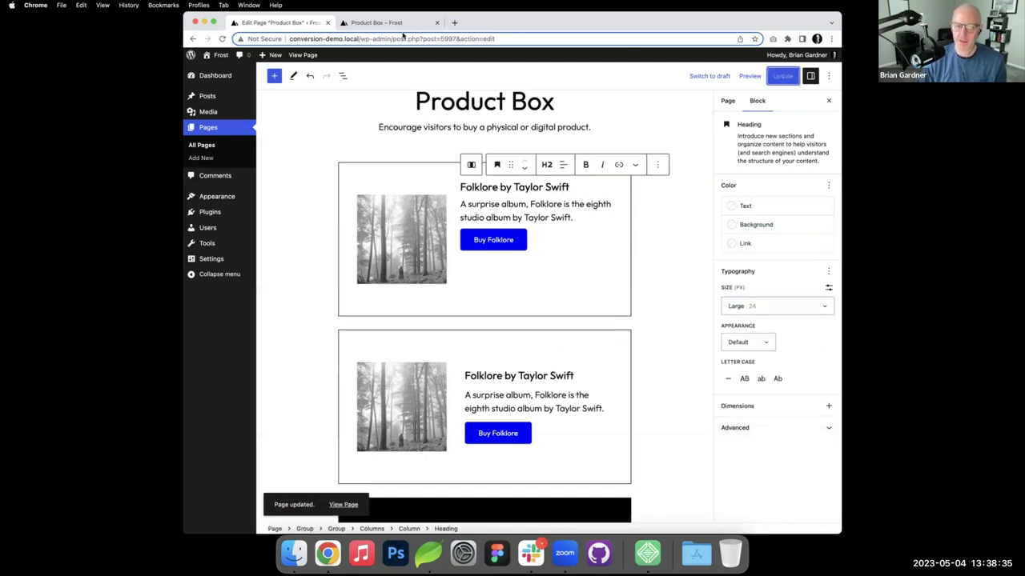
{"action": "left_click", "coordinate": [375, 23]}
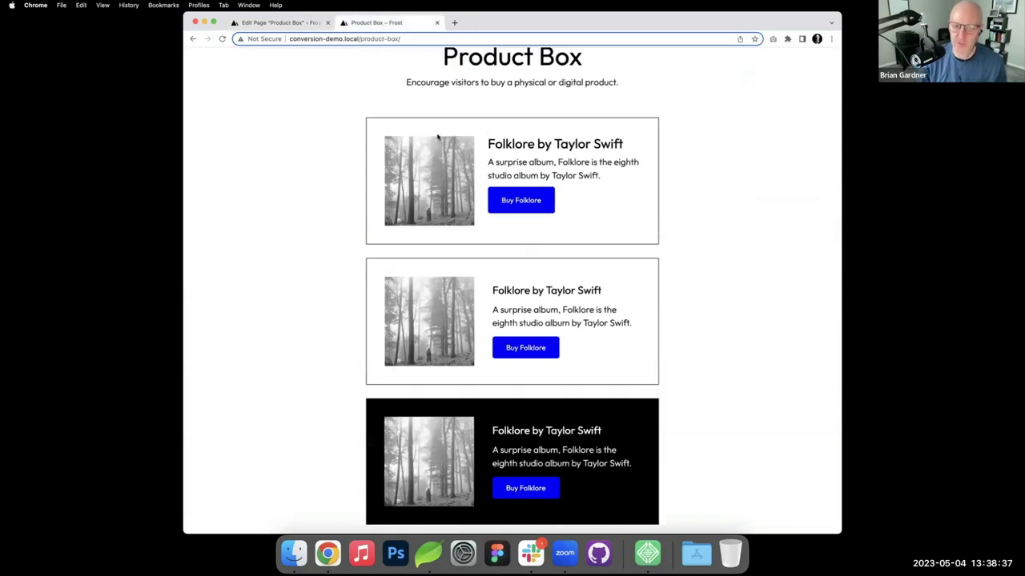
{"action": "key", "text": "super+r"}
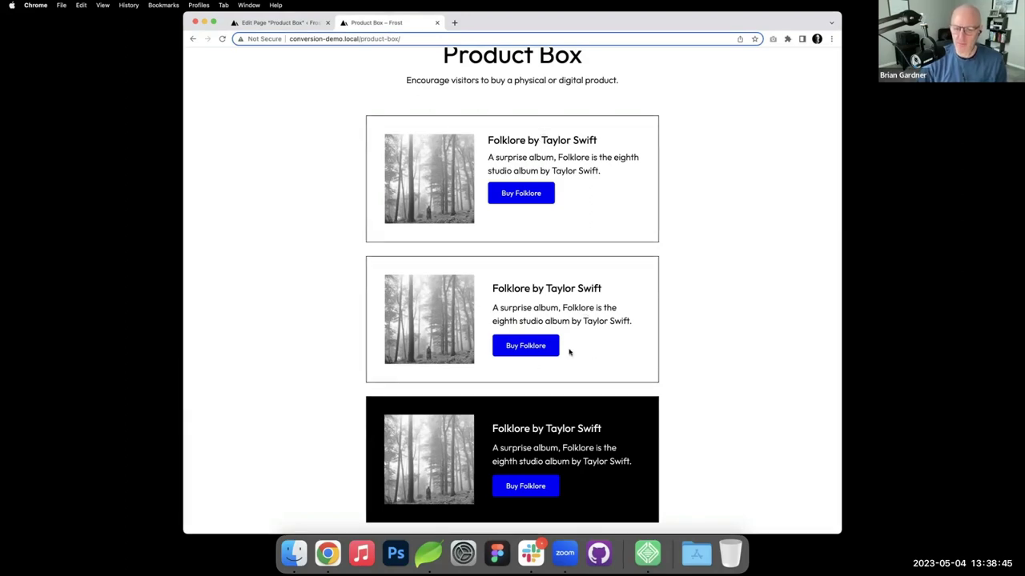
Vertically align the new box's columns to the middle in the page editor
{"action": "left_click", "coordinate": [298, 23]}
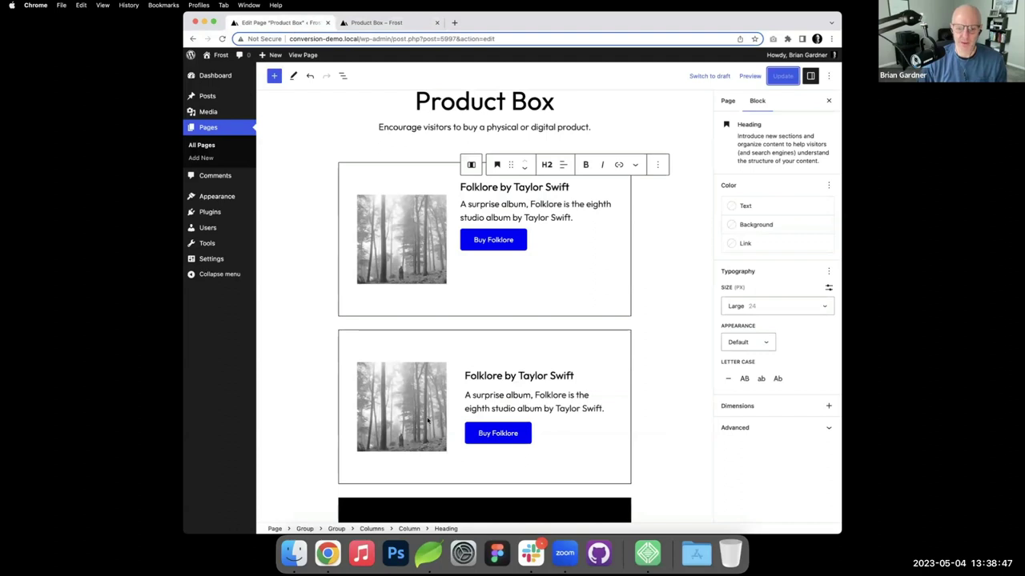
{"action": "left_click", "coordinate": [372, 529]}
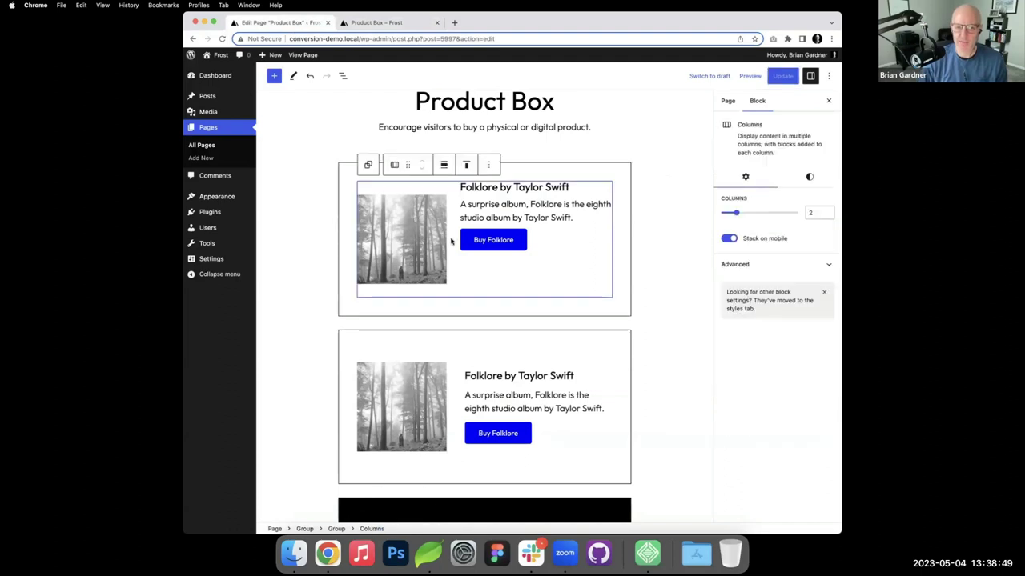
{"action": "left_click", "coordinate": [466, 165]}
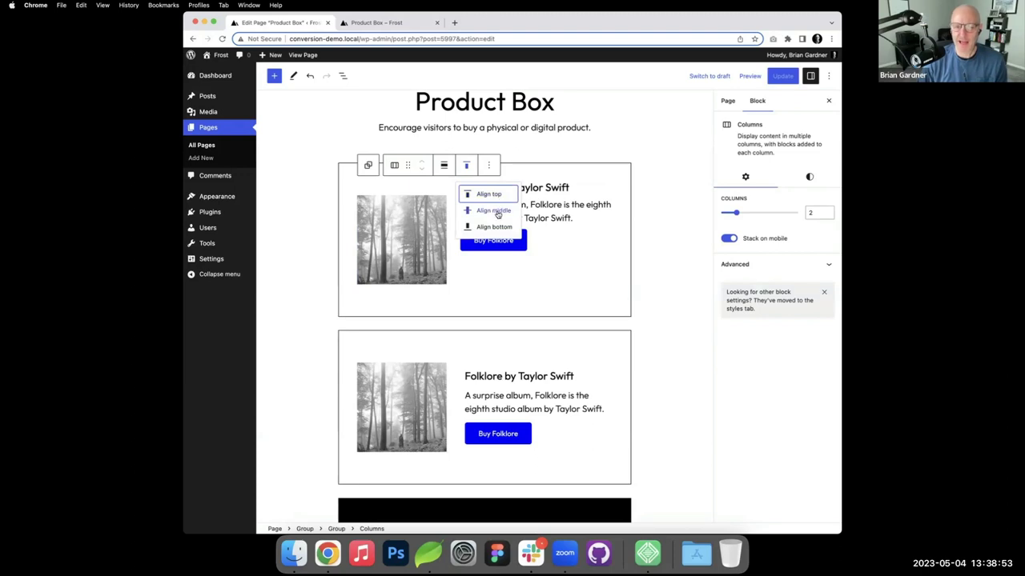
{"action": "left_click", "coordinate": [494, 211]}
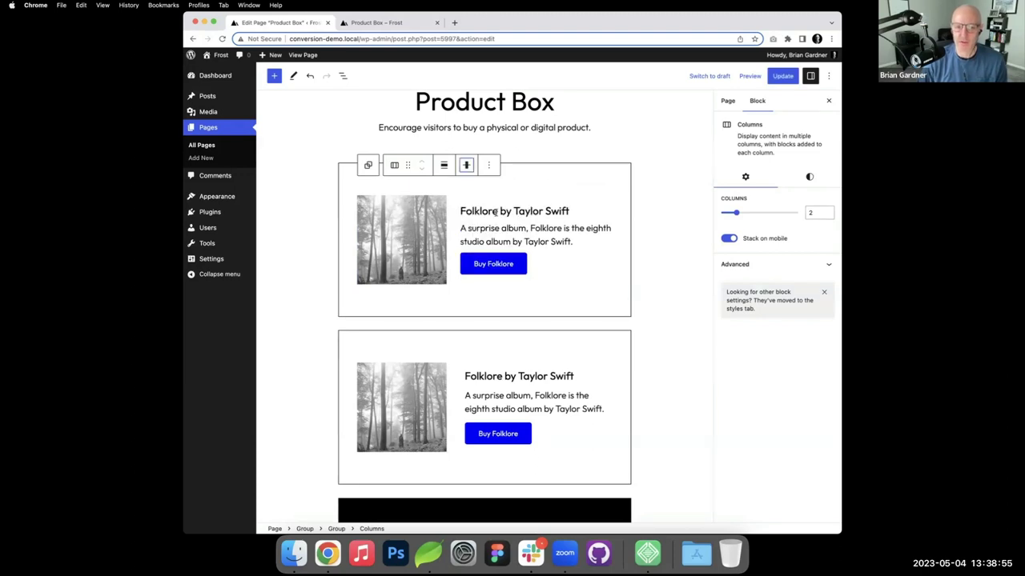
Try bottom vertical alignment on the new box's columns and return them to middle alignment
{"action": "left_click", "coordinate": [466, 164]}
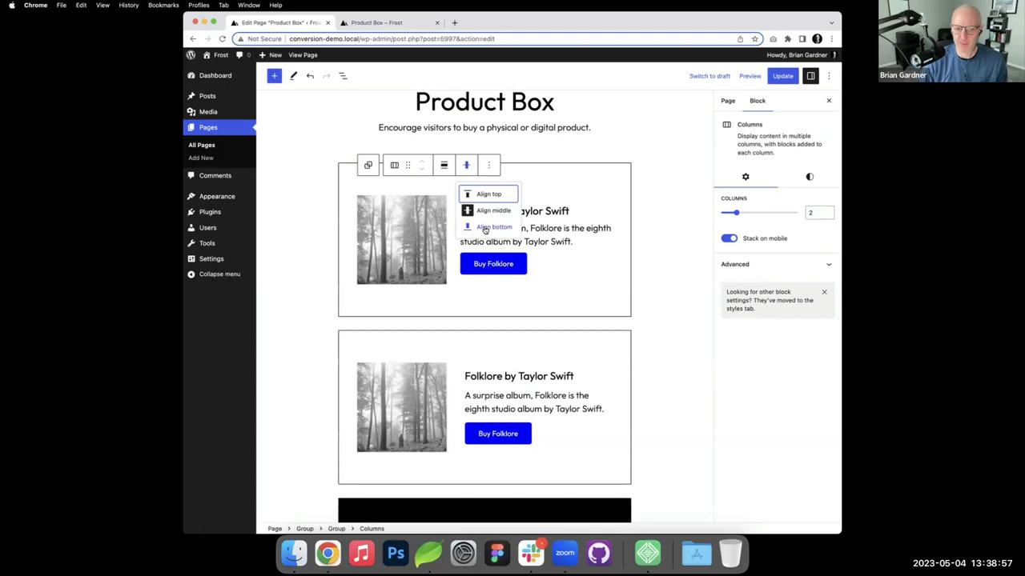
{"action": "left_click", "coordinate": [484, 226]}
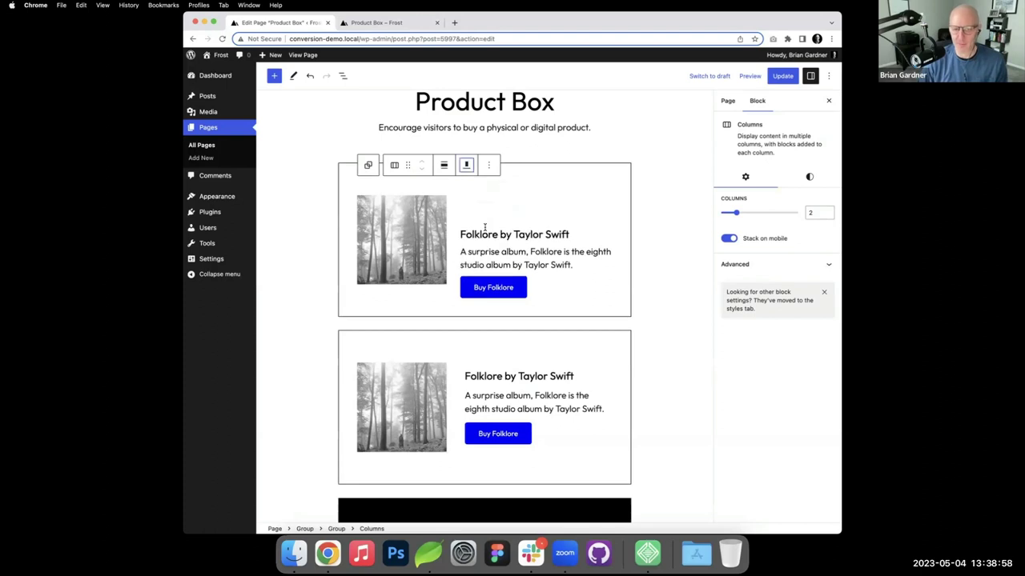
{"action": "left_click", "coordinate": [468, 166]}
{"action": "left_click", "coordinate": [498, 211]}
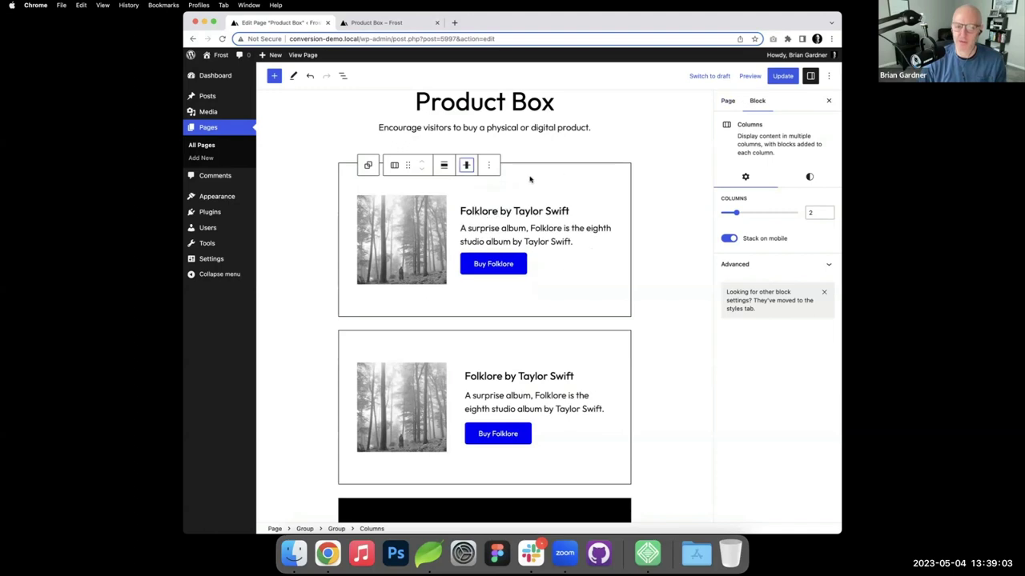
Update the page and reload the published page to compare the new box's vertical alignment with the existing boxes
{"action": "left_click", "coordinate": [782, 78]}
{"action": "left_click", "coordinate": [383, 22]}
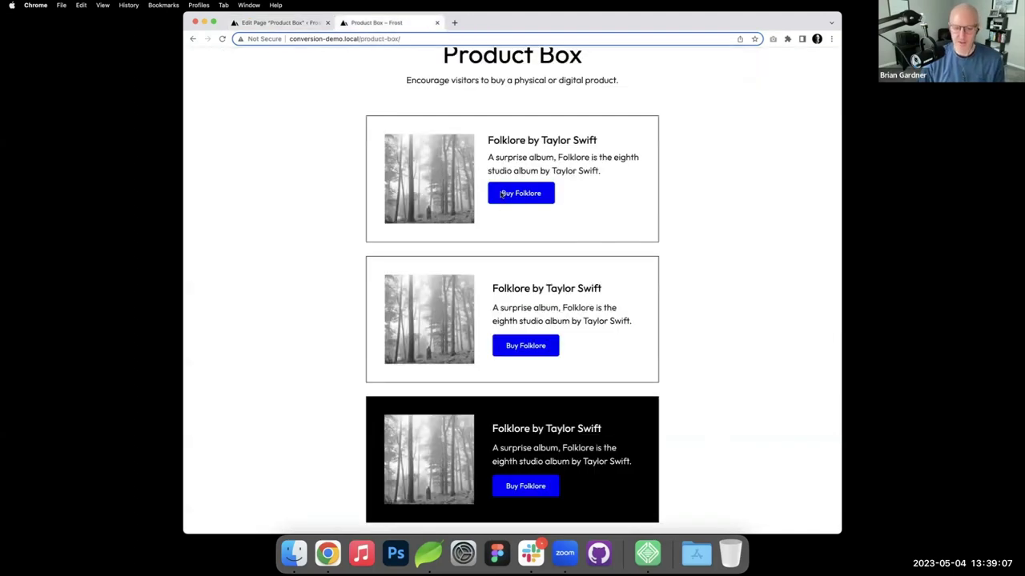
{"action": "key", "text": "super+r"}
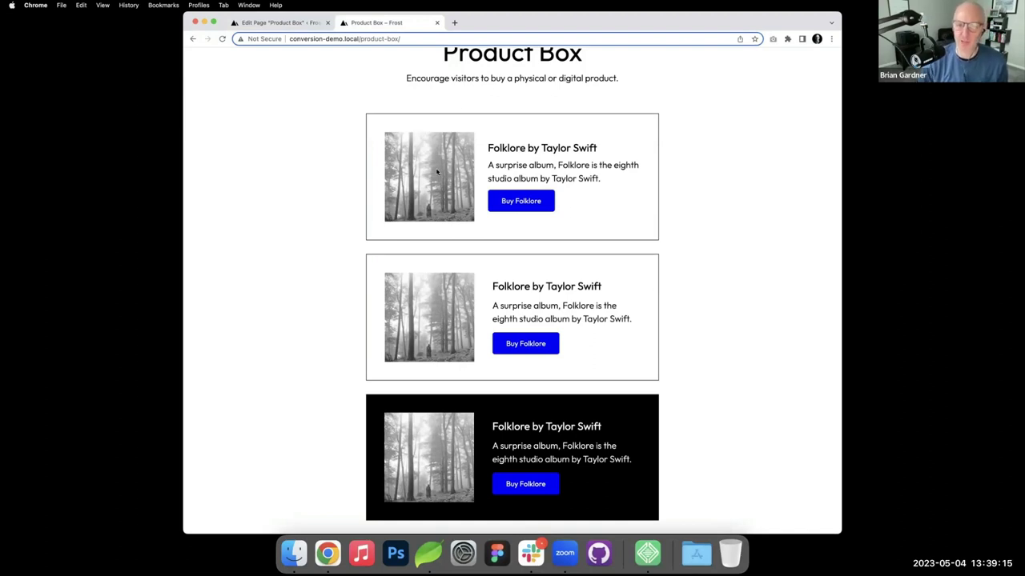
{"action": "scroll", "coordinate": [480, 160], "scroll_direction": "down", "scroll_amount": 1}
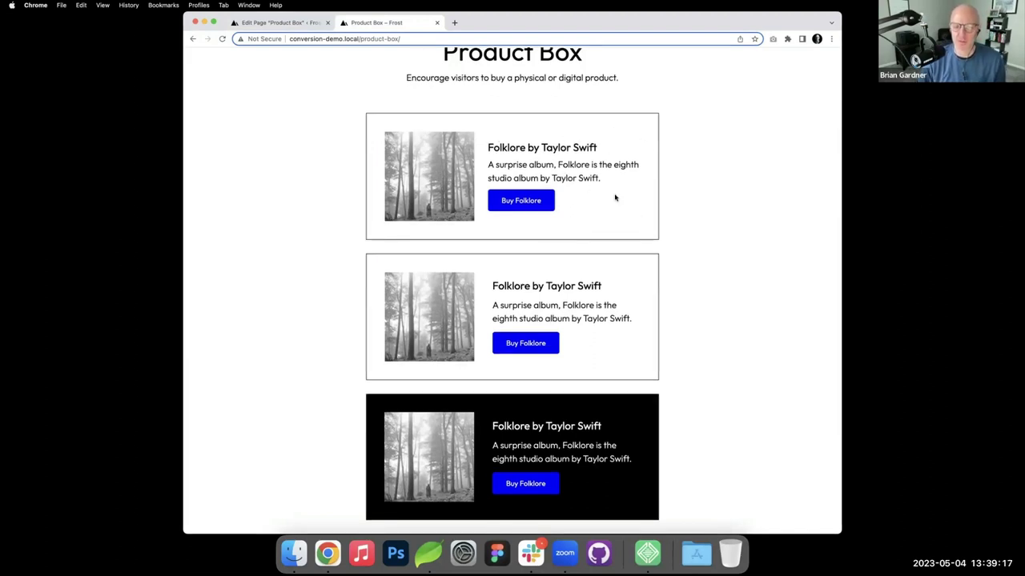
{"action": "scroll", "coordinate": [532, 188], "scroll_direction": "up", "scroll_amount": 1}
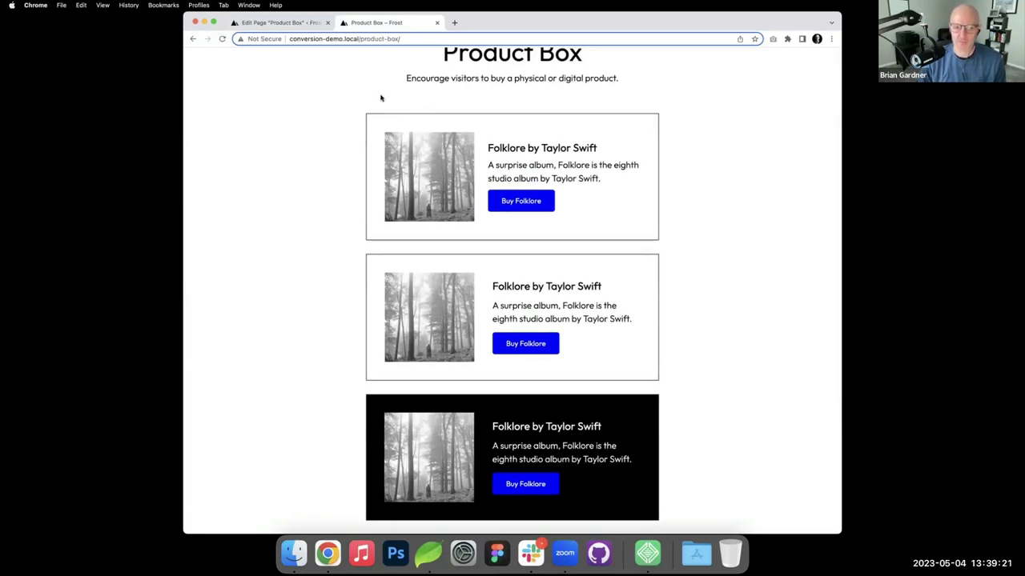
{"action": "scroll", "coordinate": [365, 164], "scroll_direction": "up", "scroll_amount": 3}
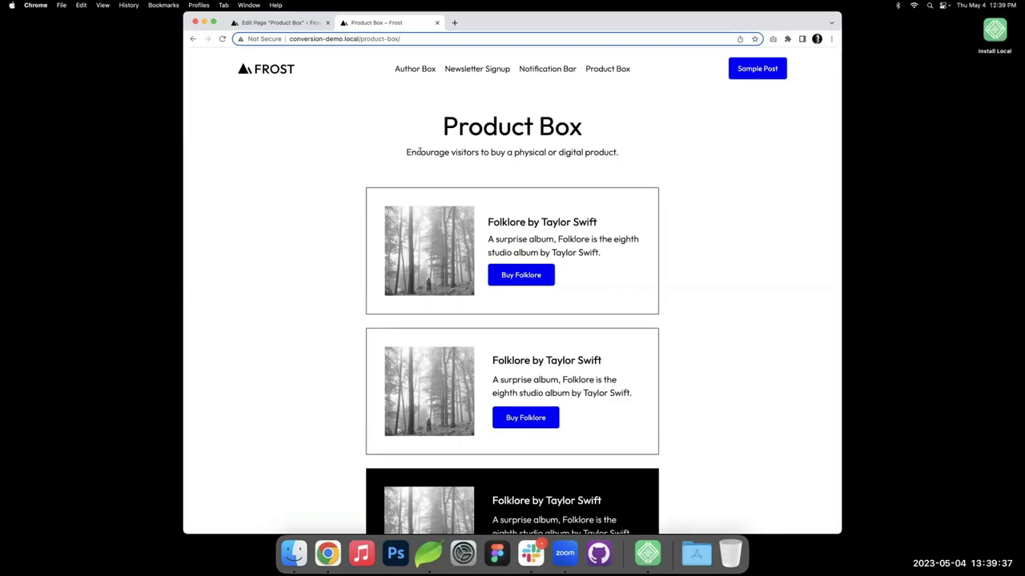
{"action": "scroll", "coordinate": [523, 255], "scroll_direction": "up", "scroll_amount": 1}
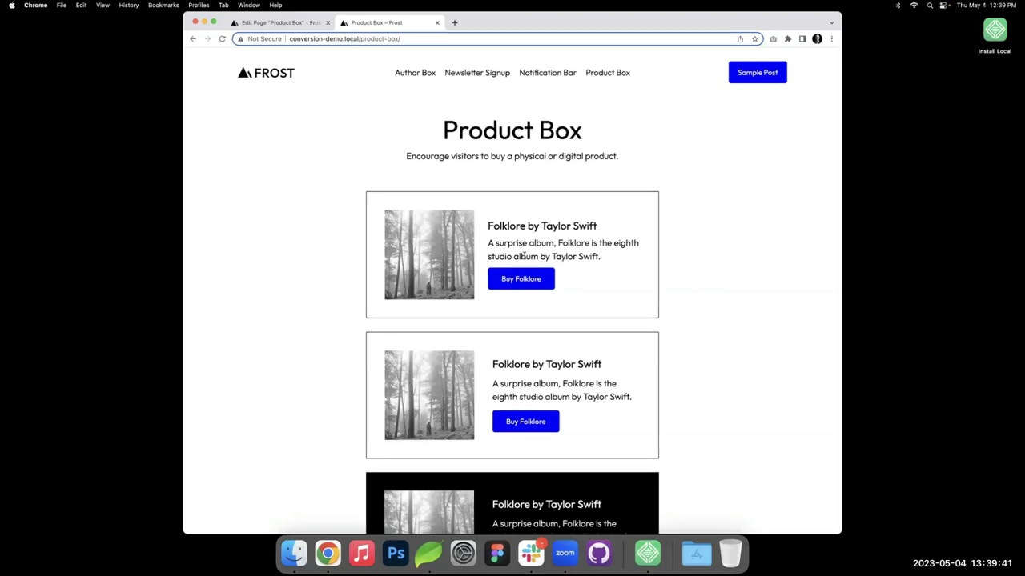
{"action": "left_click", "coordinate": [293, 25]}
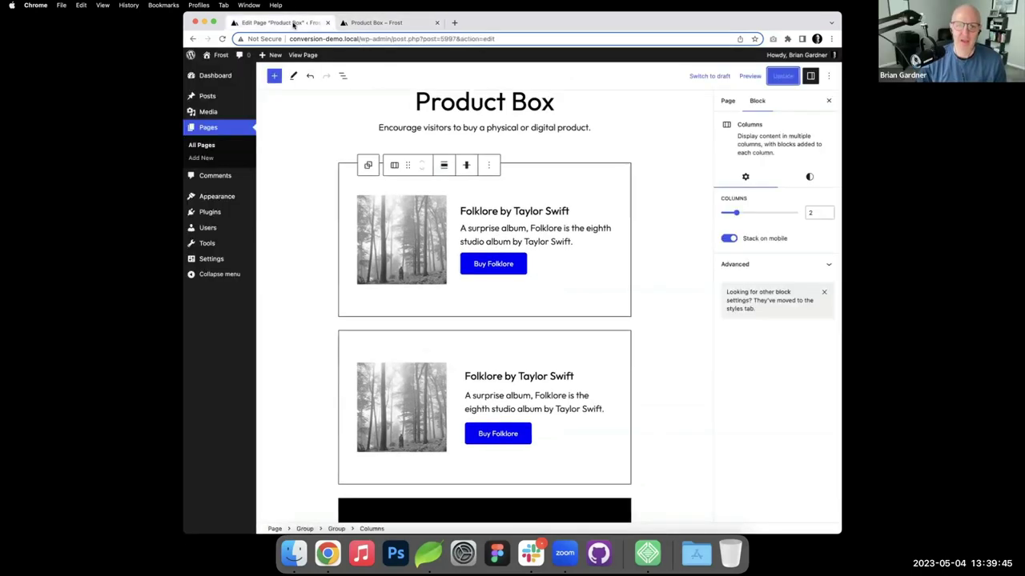
Duplicate the published Product Box page into a separate browser window and narrow that window to mobile width
{"action": "left_click", "coordinate": [383, 27]}
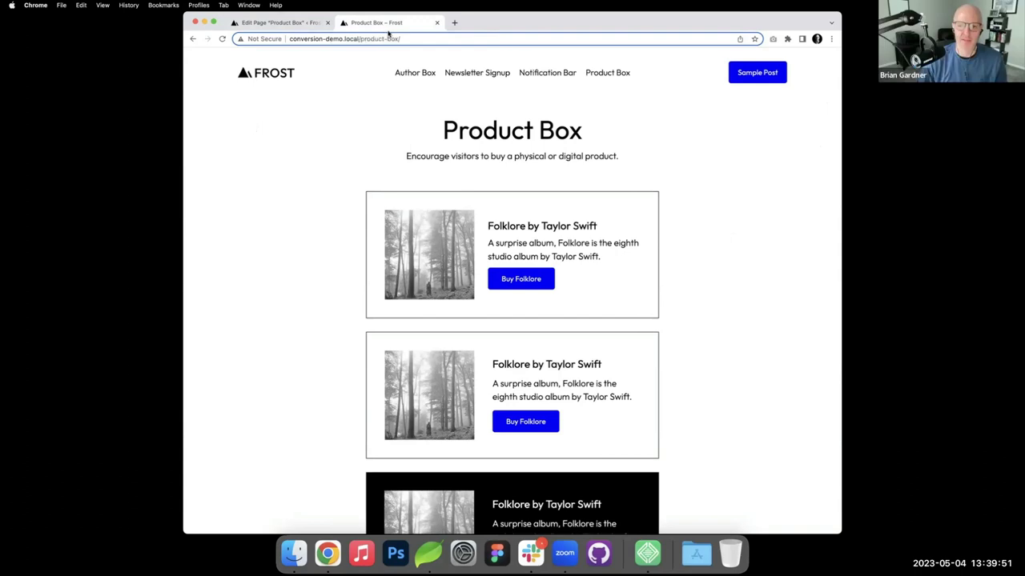
{"action": "right_click", "coordinate": [392, 22]}
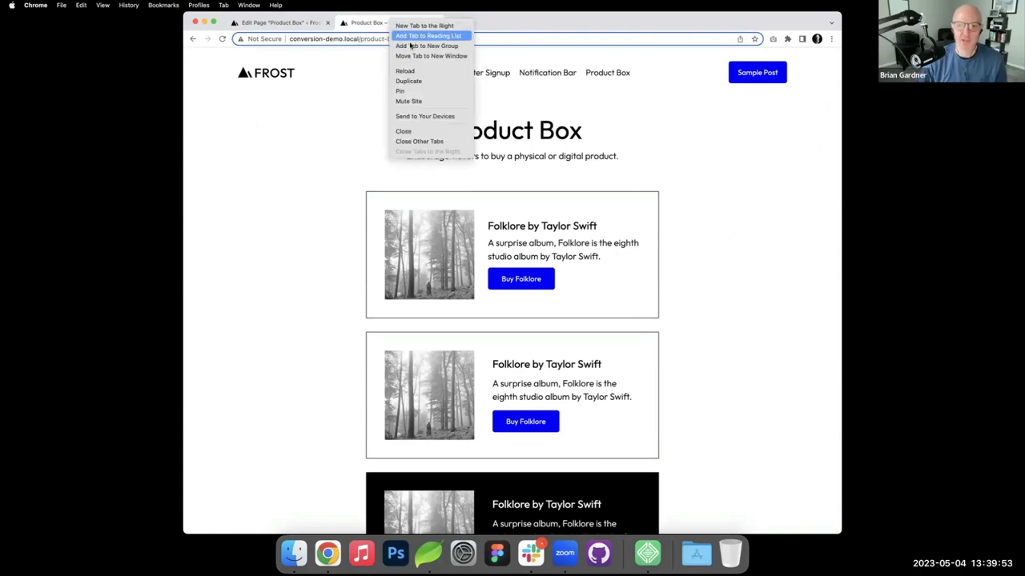
{"action": "left_click", "coordinate": [417, 81]}
{"action": "left_click_drag", "start_coordinate": [491, 23], "coordinate": [523, 50]}
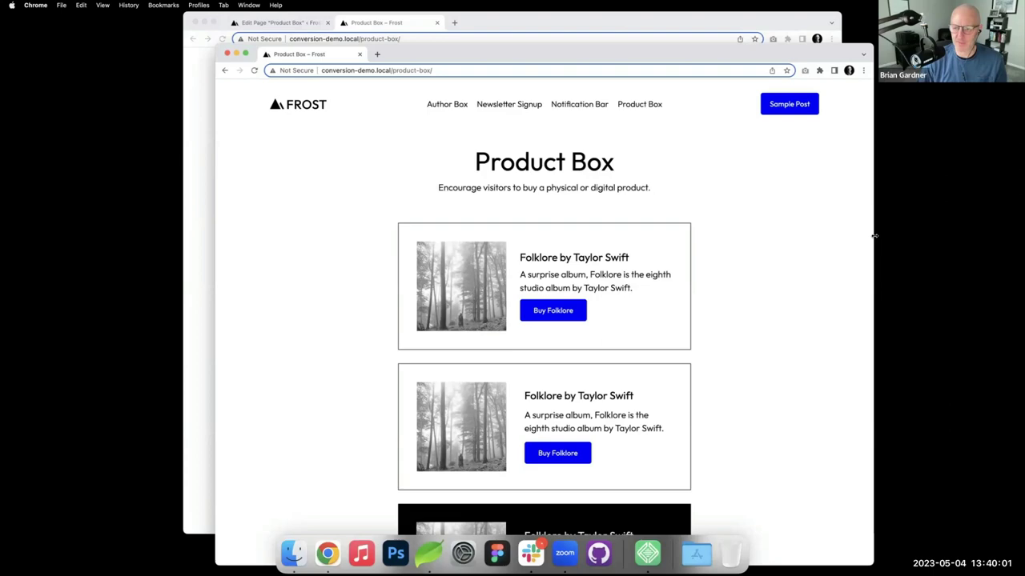
{"action": "left_click_drag", "start_coordinate": [871, 239], "coordinate": [502, 271]}
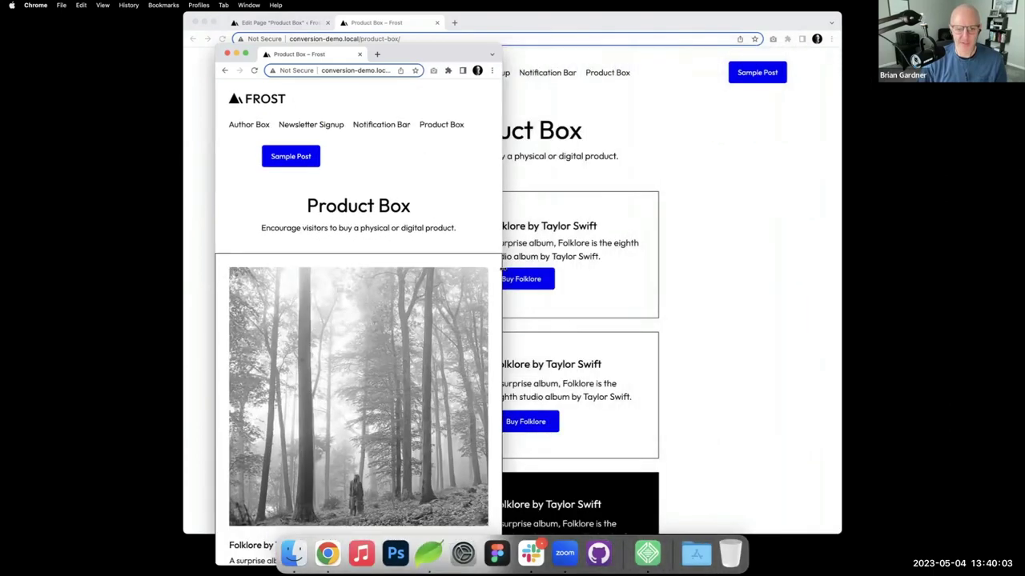
{"action": "left_click_drag", "start_coordinate": [425, 56], "coordinate": [572, 25]}
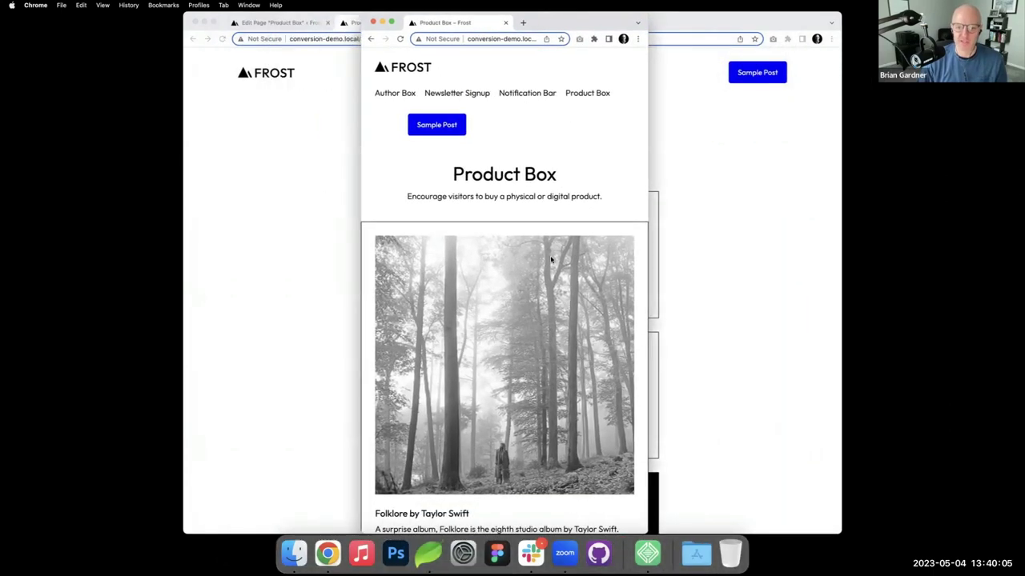
Examine how the product boxes stack and how their image, text and button are spaced at mobile width
{"action": "scroll", "coordinate": [608, 265], "scroll_direction": "down", "scroll_amount": 3}
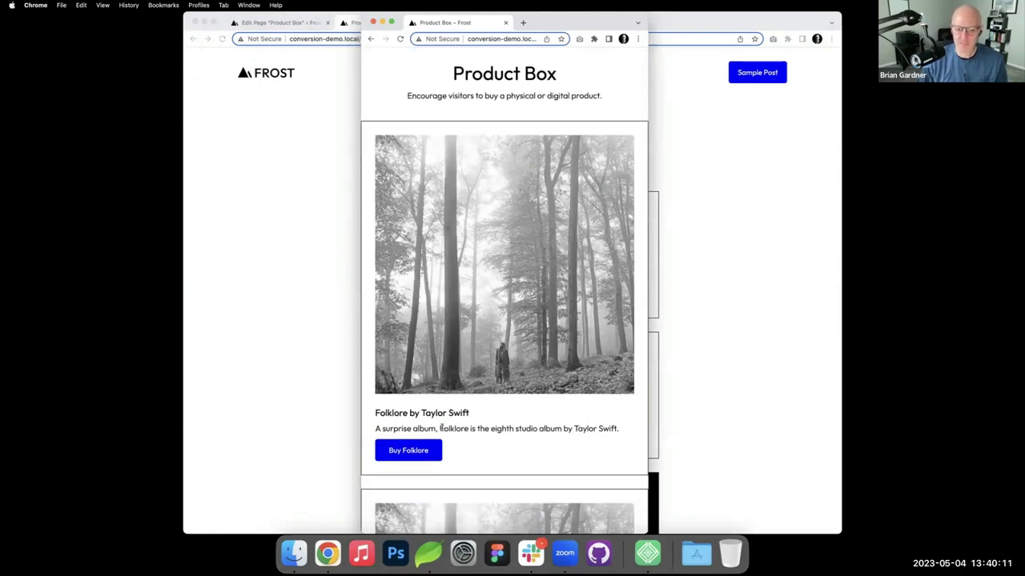
{"action": "scroll", "coordinate": [441, 428], "scroll_direction": "down", "scroll_amount": 2}
{"action": "scroll", "coordinate": [442, 430], "scroll_direction": "up", "scroll_amount": 2}
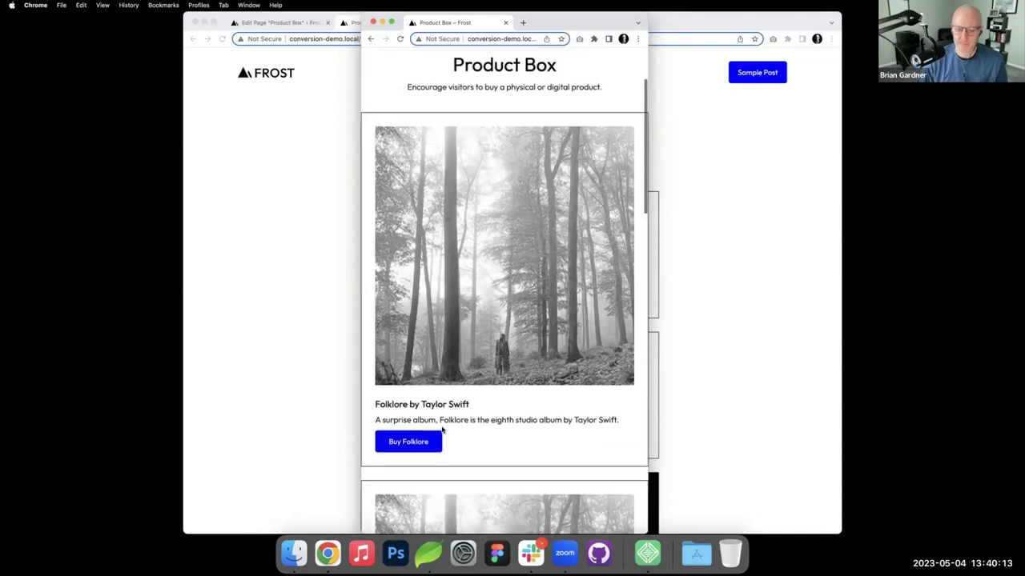
{"action": "scroll", "coordinate": [441, 430], "scroll_direction": "down", "scroll_amount": 1}
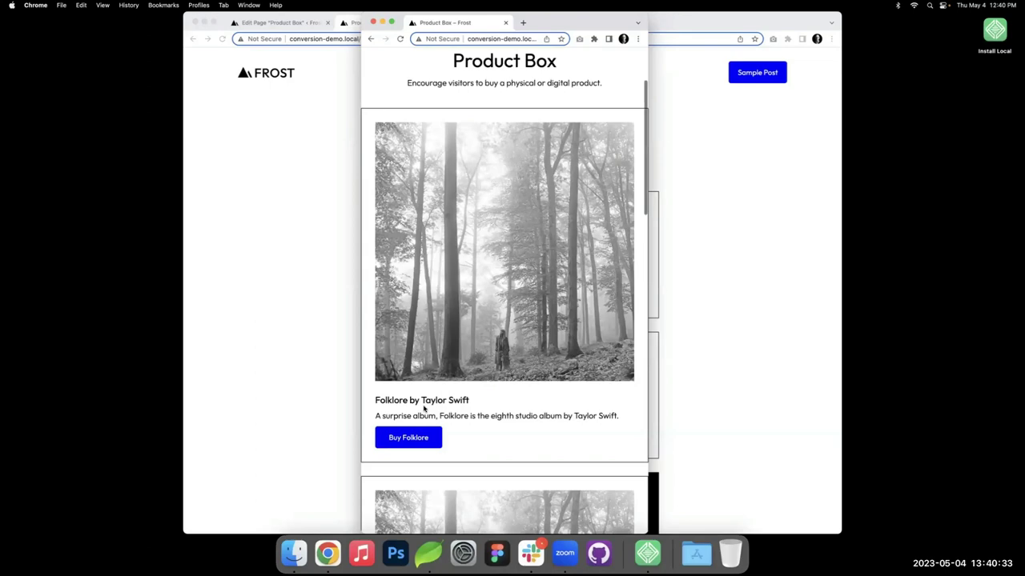
{"action": "scroll", "coordinate": [424, 409], "scroll_direction": "down", "scroll_amount": 3}
{"action": "scroll", "coordinate": [424, 409], "scroll_direction": "down", "scroll_amount": 1}
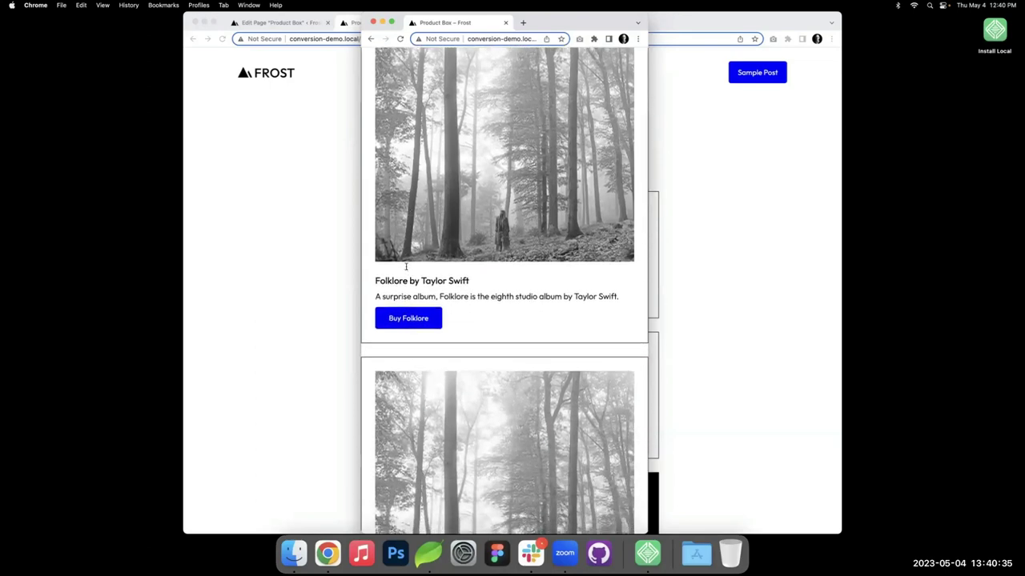
{"action": "scroll", "coordinate": [399, 308], "scroll_direction": "up", "scroll_amount": 7}
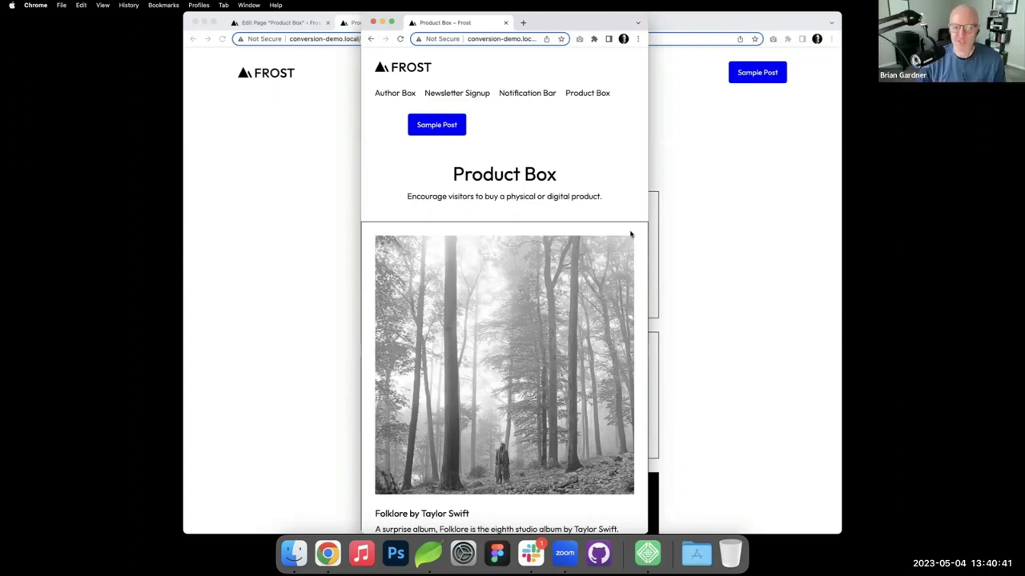
Inspect the first product box's image at mobile width and add a temporary max-width of 200px to its element style
{"action": "right_click", "coordinate": [478, 318]}
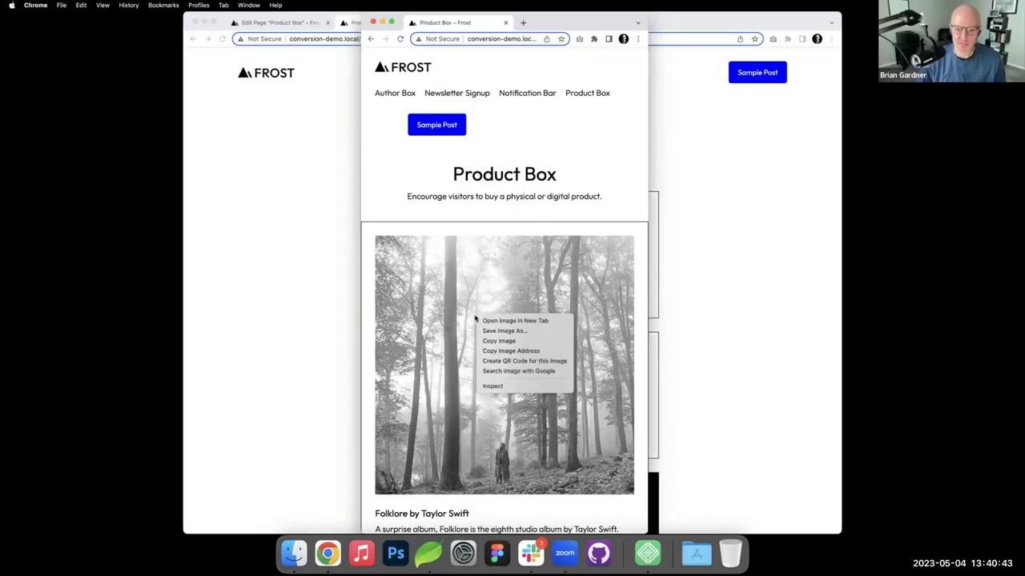
{"action": "left_click", "coordinate": [492, 385]}
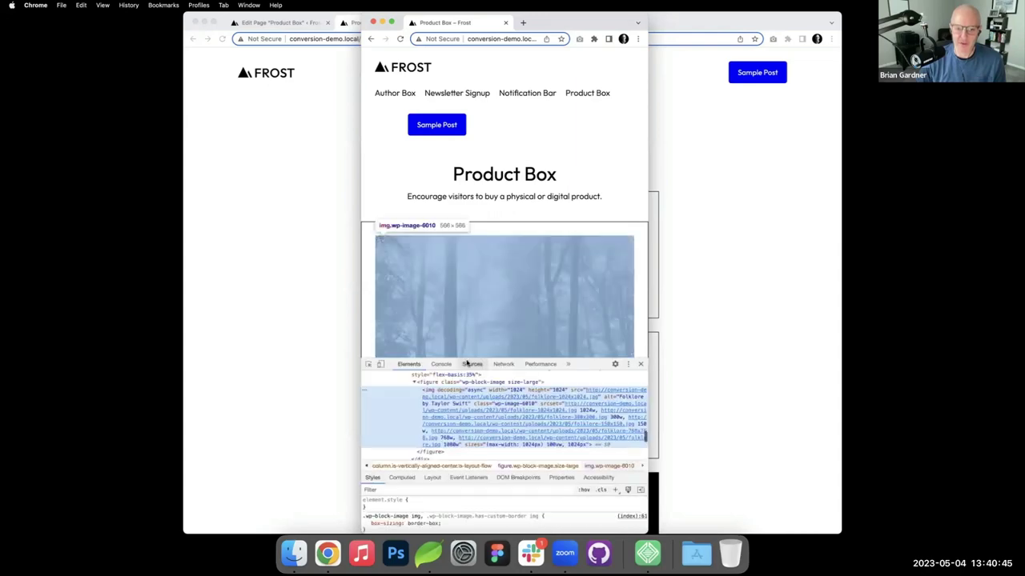
{"action": "left_click", "coordinate": [430, 505]}
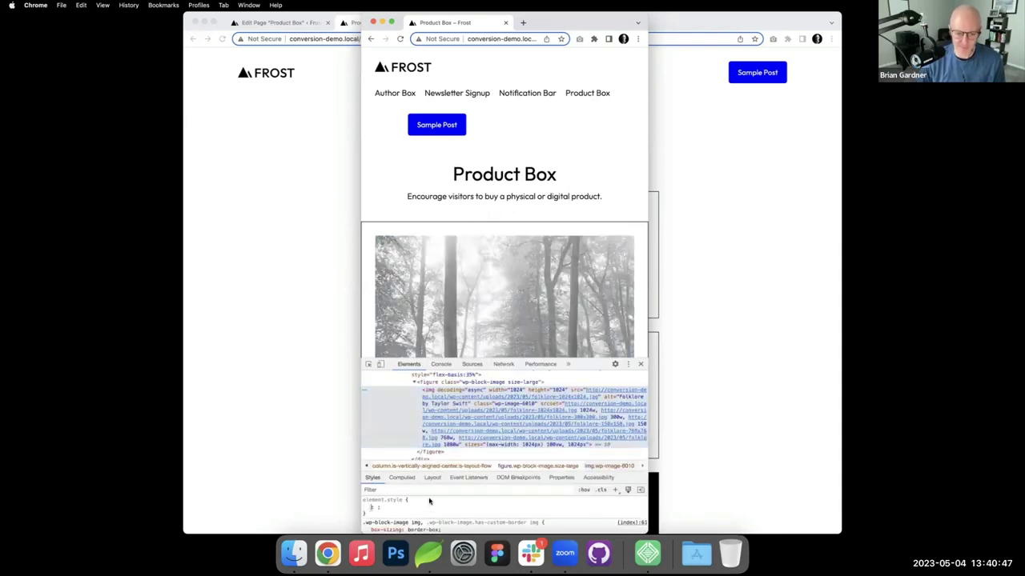
{"action": "type", "text": "max"}
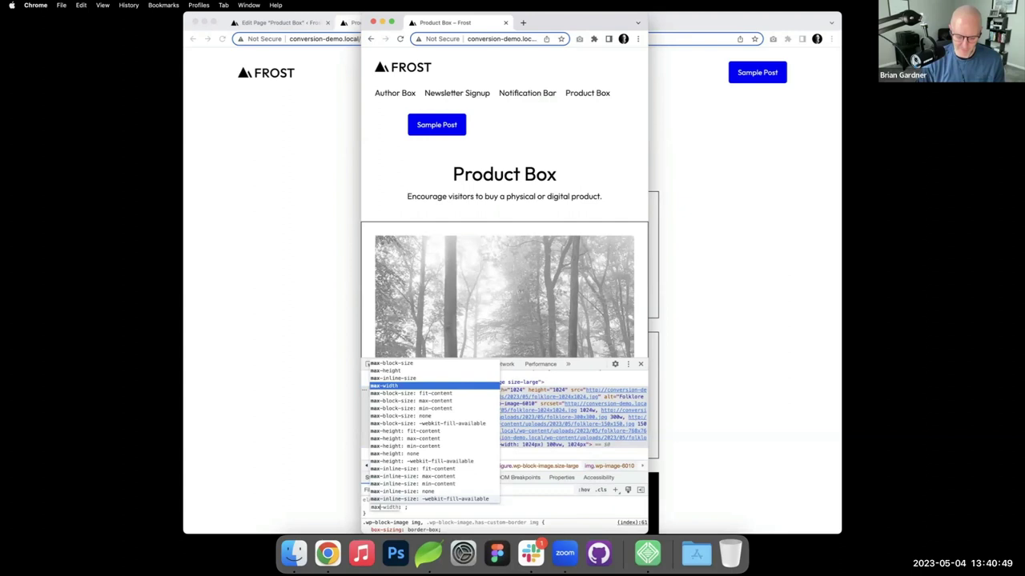
{"action": "key", "text": "Tab"}
{"action": "type", "text": "200px"}
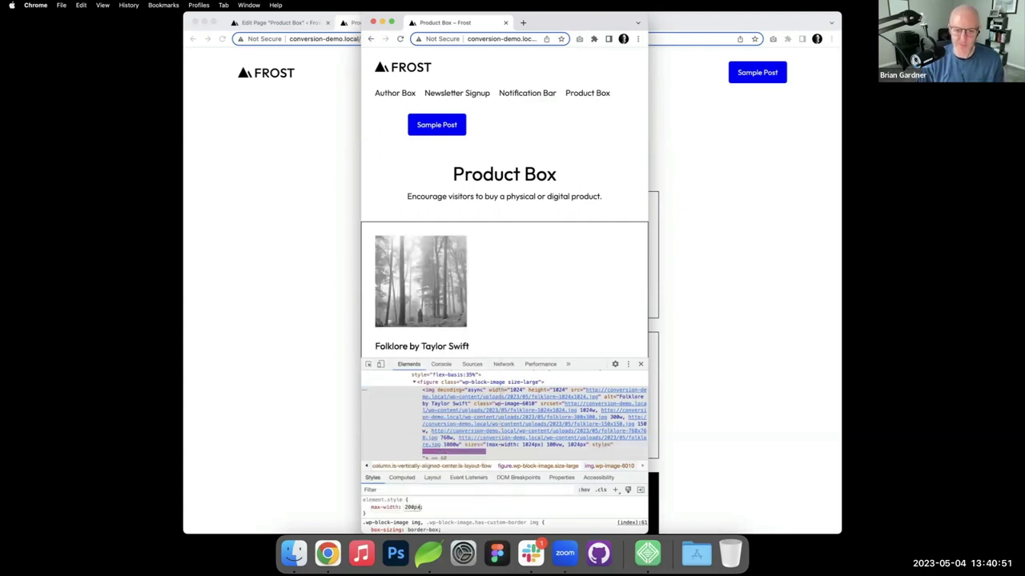
{"action": "scroll", "coordinate": [358, 376], "scroll_direction": "down", "scroll_amount": 1}
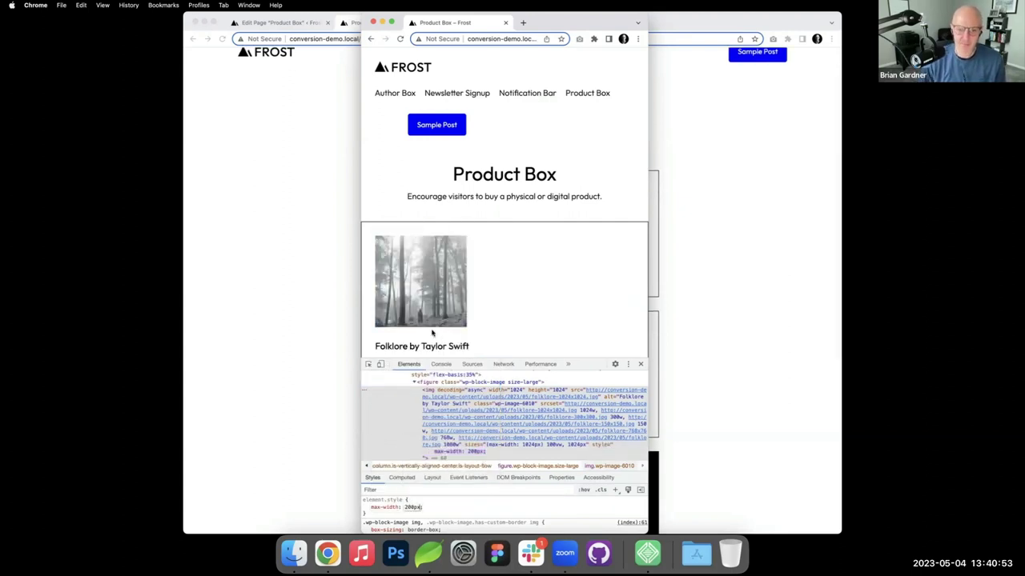
{"action": "scroll", "coordinate": [431, 332], "scroll_direction": "down", "scroll_amount": 3}
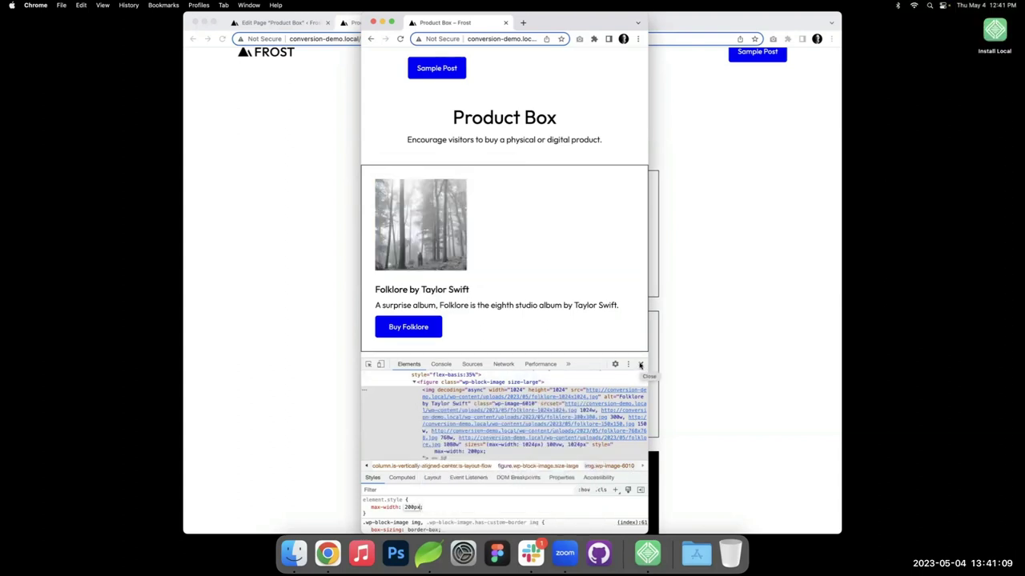
Review the image's CSS rules and surrounding markup, close the mobile-width window, and look over the boxes on the full-width published page
{"action": "mouse_move", "coordinate": [589, 397]}
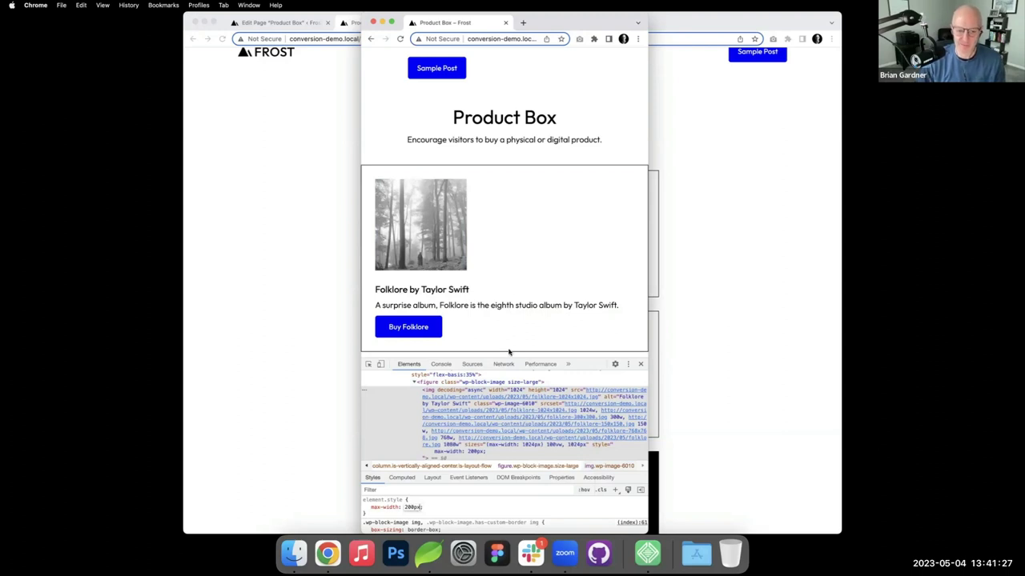
{"action": "scroll", "coordinate": [384, 516], "scroll_direction": "down", "scroll_amount": 1}
{"action": "scroll", "coordinate": [384, 520], "scroll_direction": "down", "scroll_amount": 1}
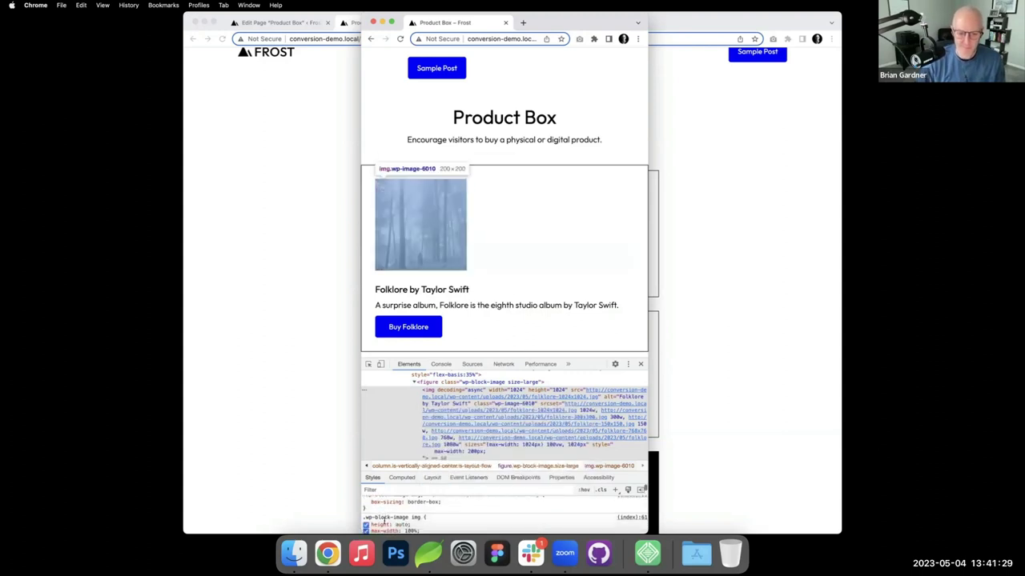
{"action": "mouse_move", "coordinate": [441, 390]}
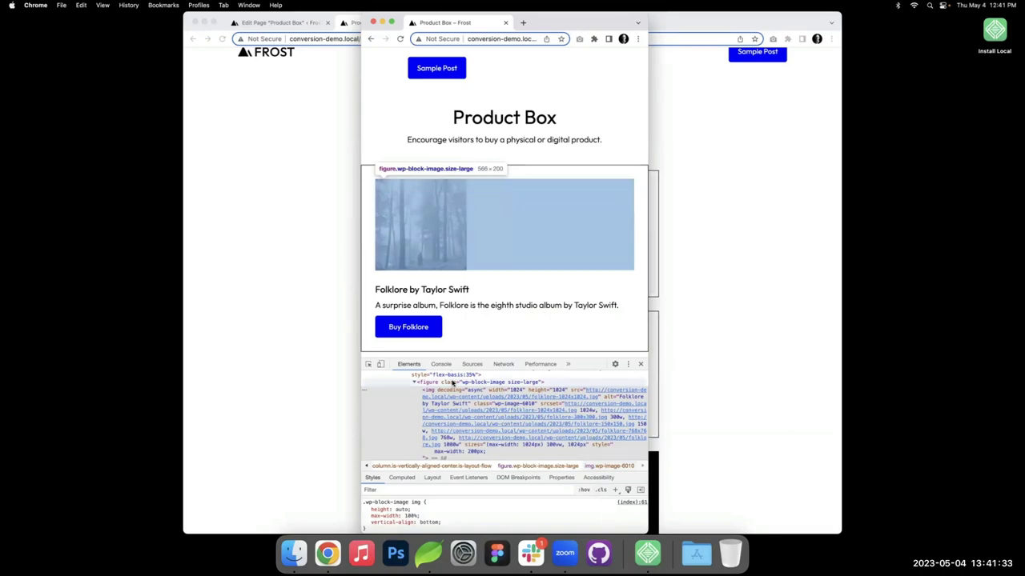
{"action": "scroll", "coordinate": [453, 382], "scroll_direction": "up", "scroll_amount": 1}
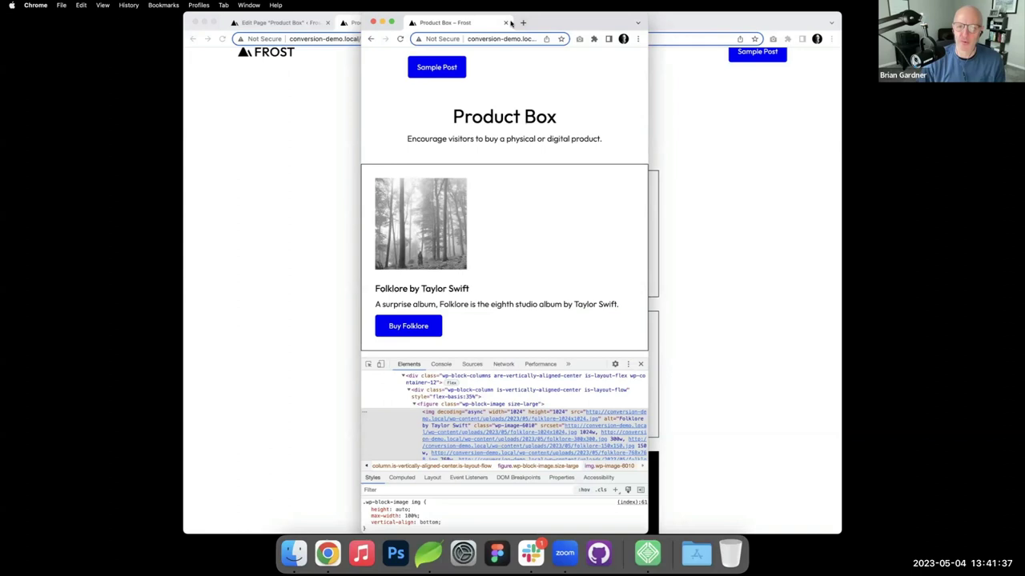
{"action": "left_click", "coordinate": [507, 24]}
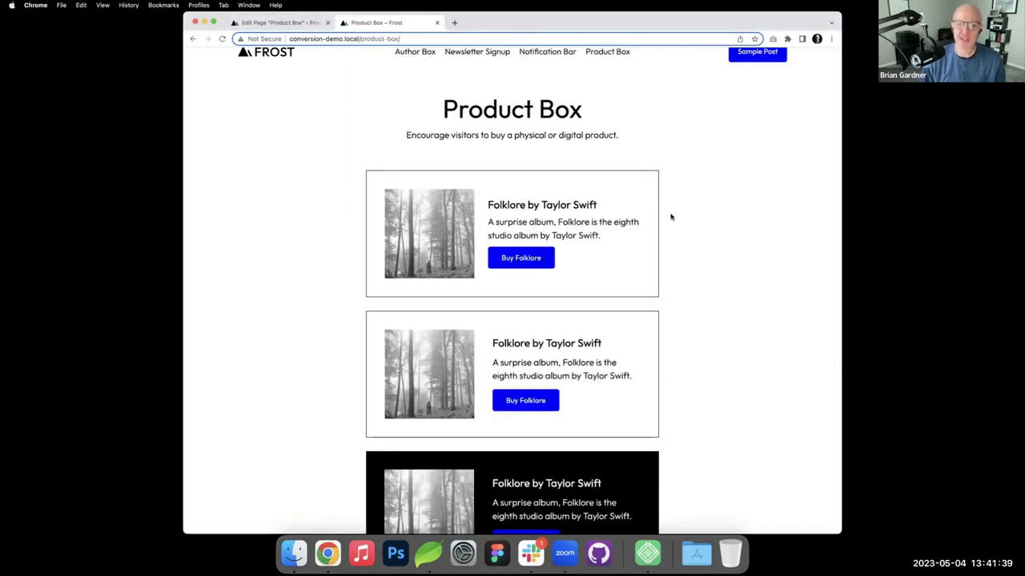
{"action": "scroll", "coordinate": [671, 217], "scroll_direction": "down", "scroll_amount": 1}
{"action": "scroll", "coordinate": [671, 217], "scroll_direction": "up", "scroll_amount": 2}
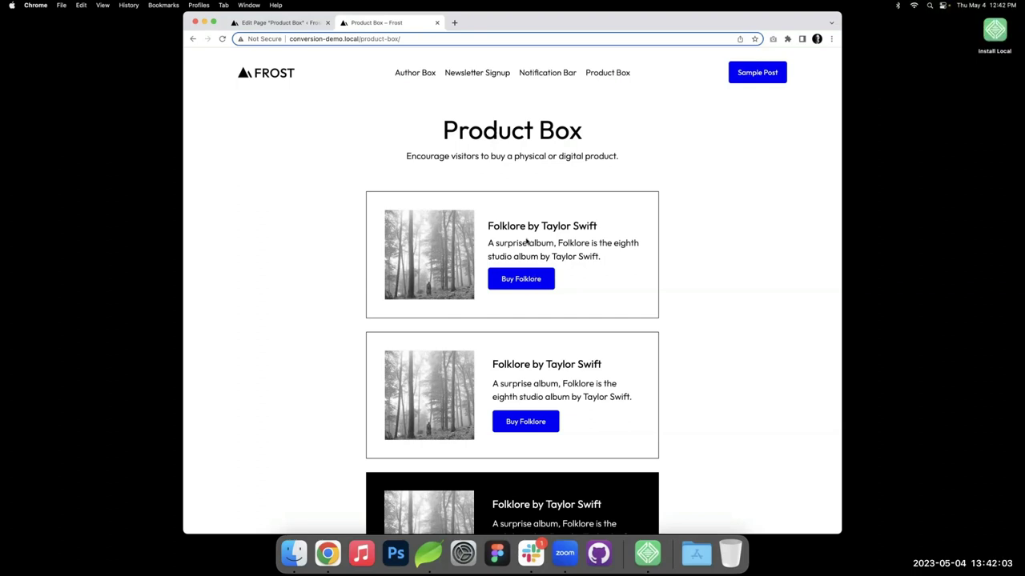
Return to the page editor and review the first product box group's color, padding and border style settings
{"action": "left_click", "coordinate": [311, 25]}
{"action": "left_click", "coordinate": [585, 164]}
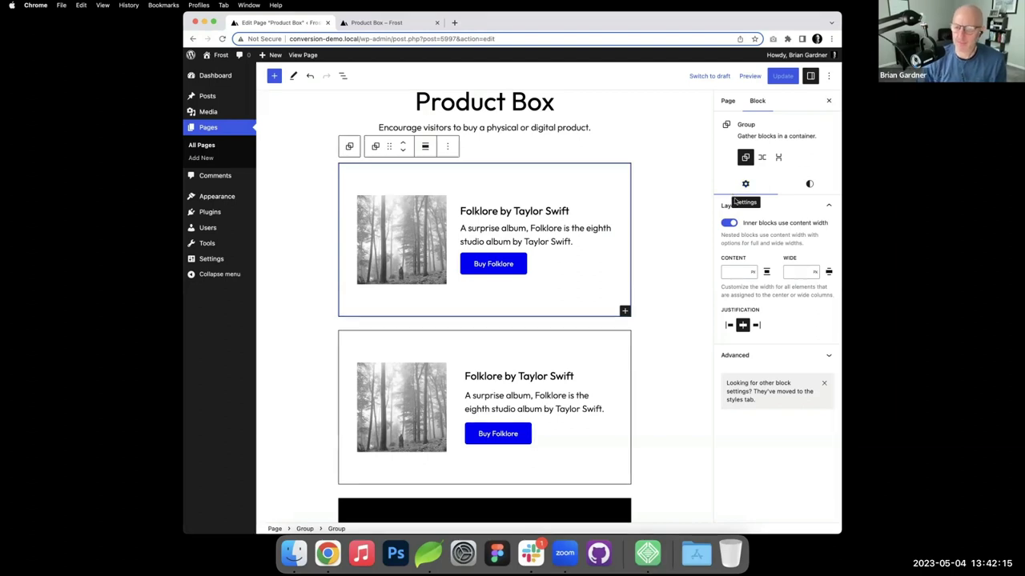
{"action": "left_click", "coordinate": [810, 184]}
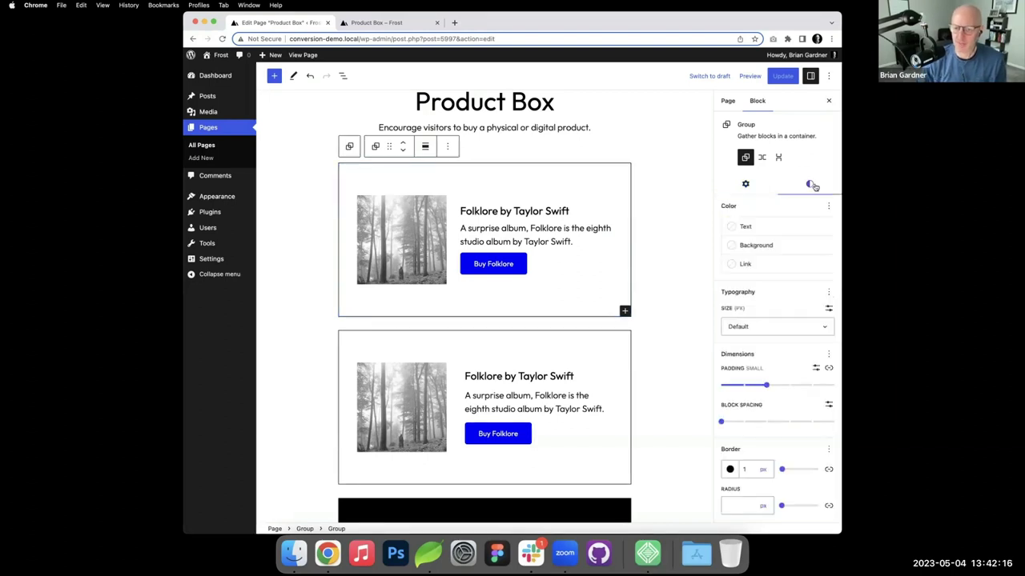
{"action": "left_click", "coordinate": [562, 168]}
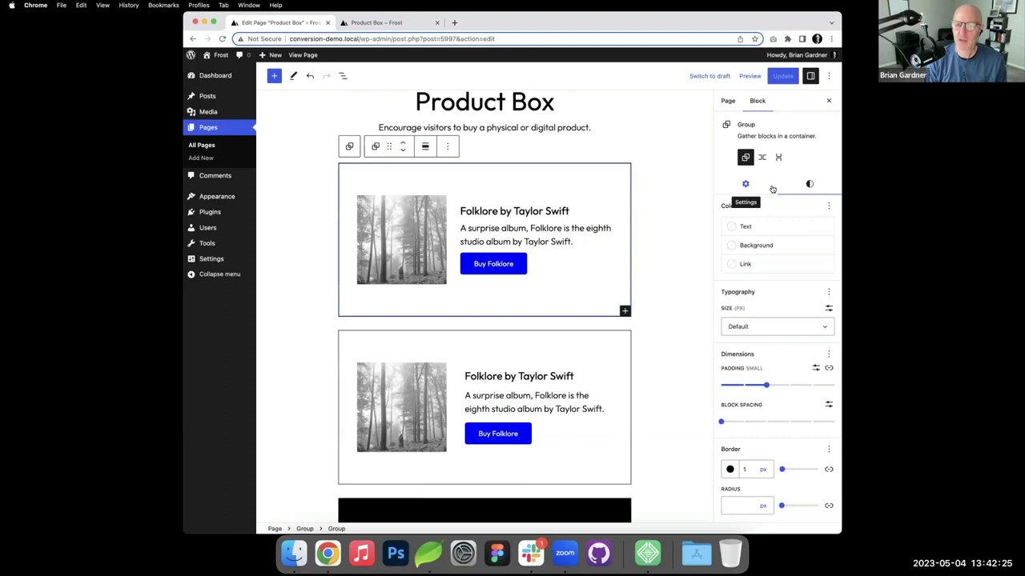
Try the Rounded style on the first product box's image and return it to the Default style
{"action": "left_click", "coordinate": [441, 232]}
{"action": "left_click", "coordinate": [811, 169]}
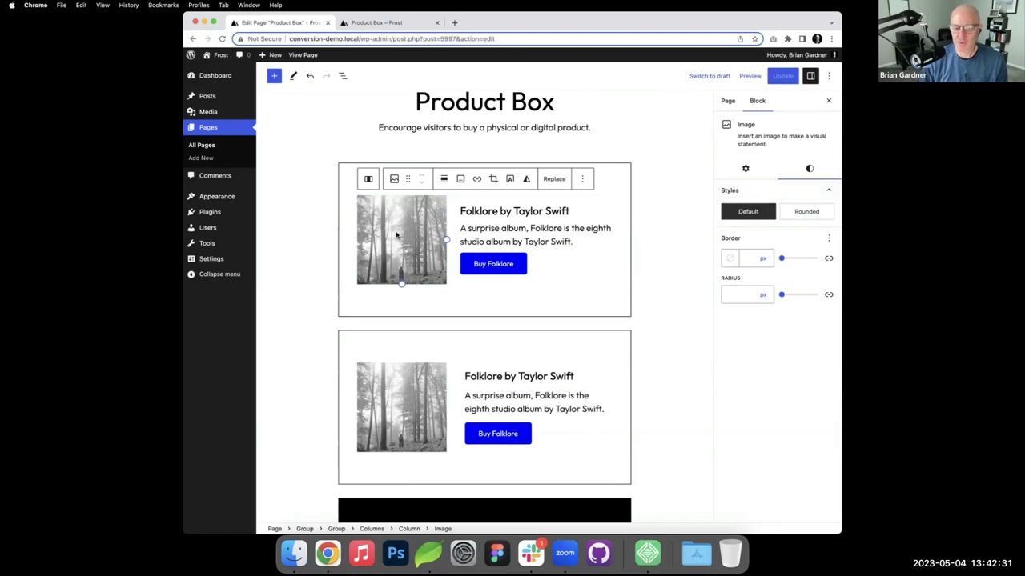
{"action": "left_click", "coordinate": [806, 212]}
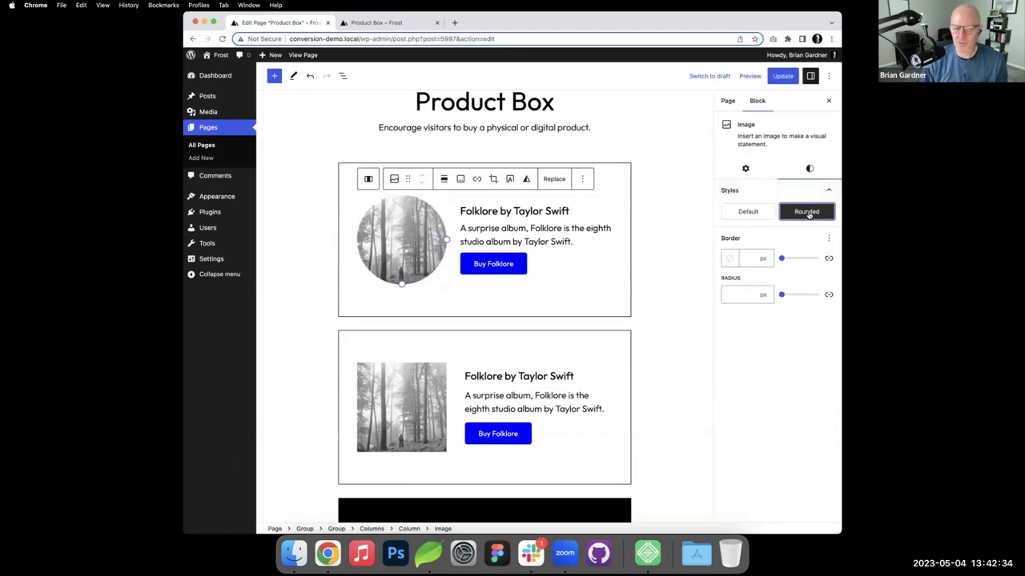
{"action": "left_click", "coordinate": [749, 214]}
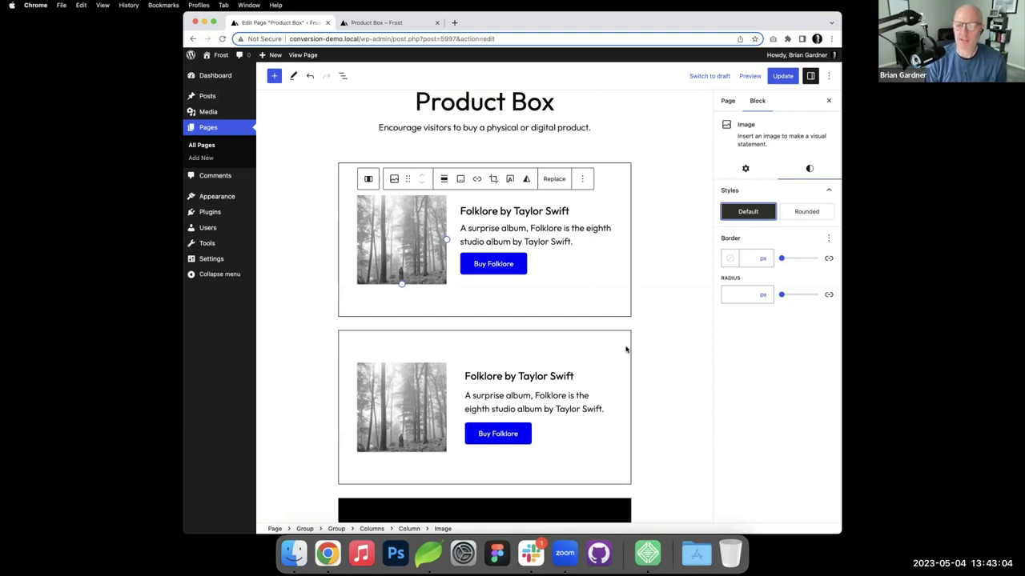
Give the first box's Buy Folklore button the Outline style with the Primary 0000FF text color
{"action": "left_click", "coordinate": [480, 262]}
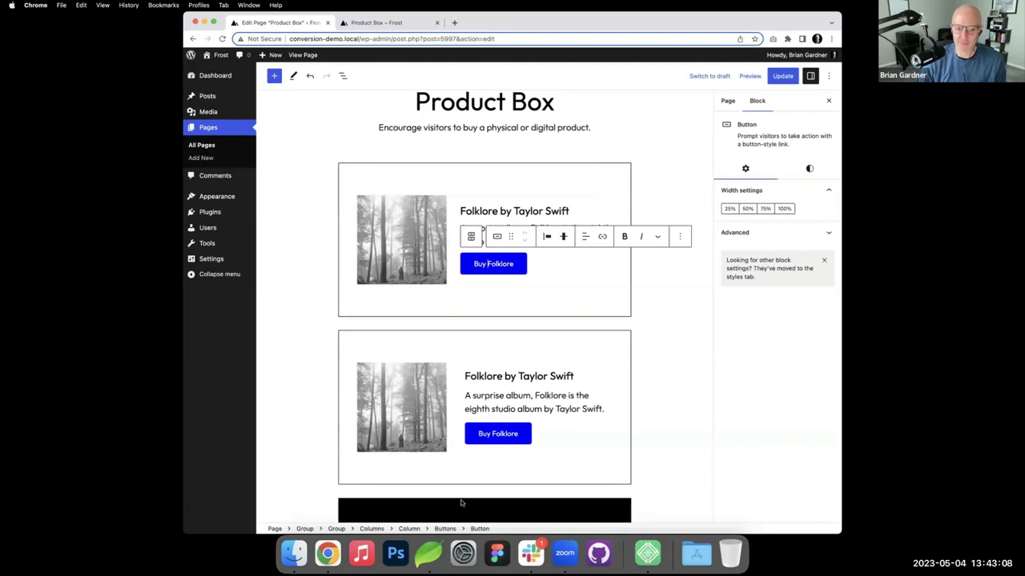
{"action": "left_click", "coordinate": [809, 168]}
{"action": "left_click", "coordinate": [810, 211]}
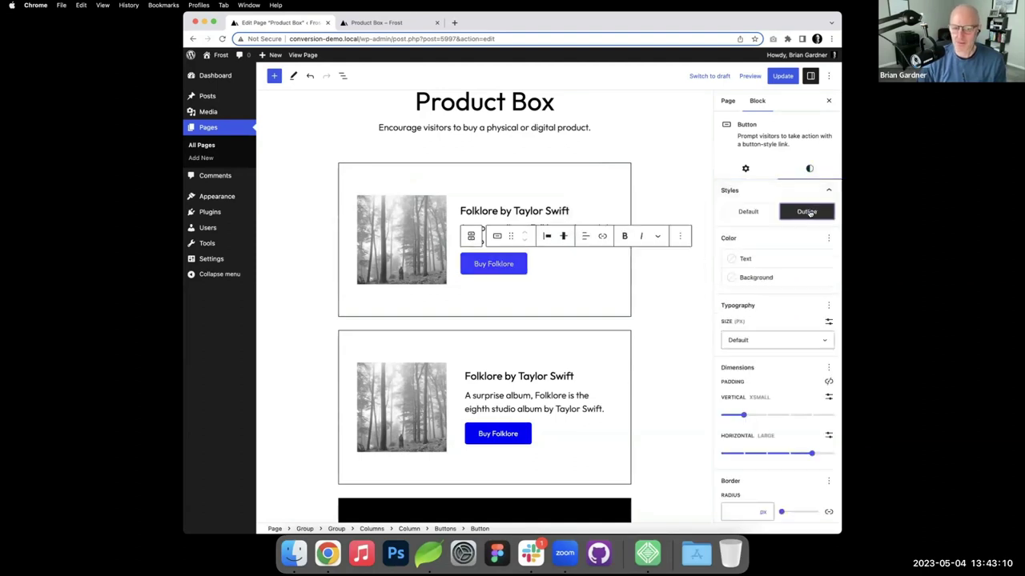
{"action": "left_click", "coordinate": [764, 278]}
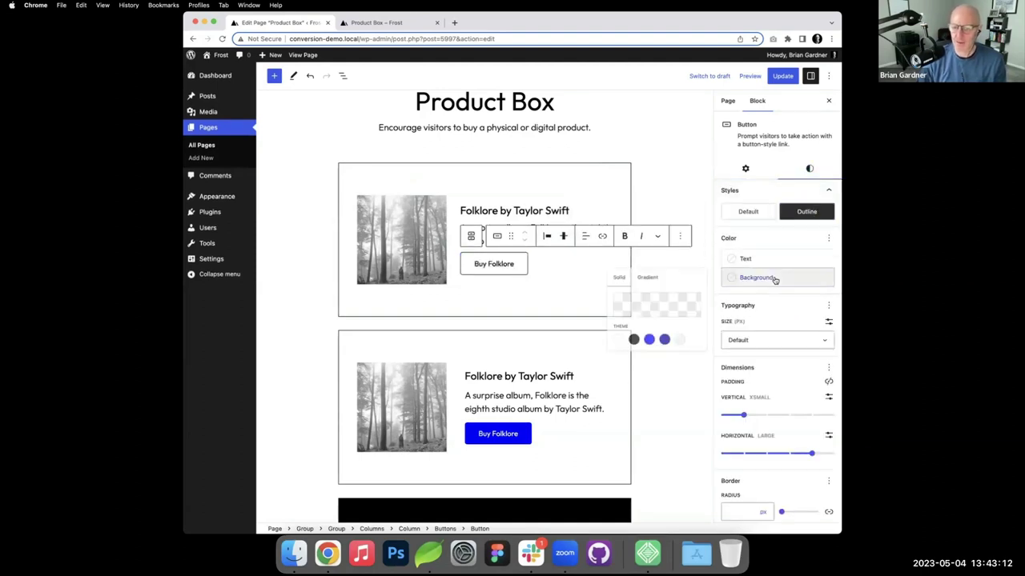
{"action": "left_click", "coordinate": [747, 258]}
{"action": "left_click", "coordinate": [636, 312]}
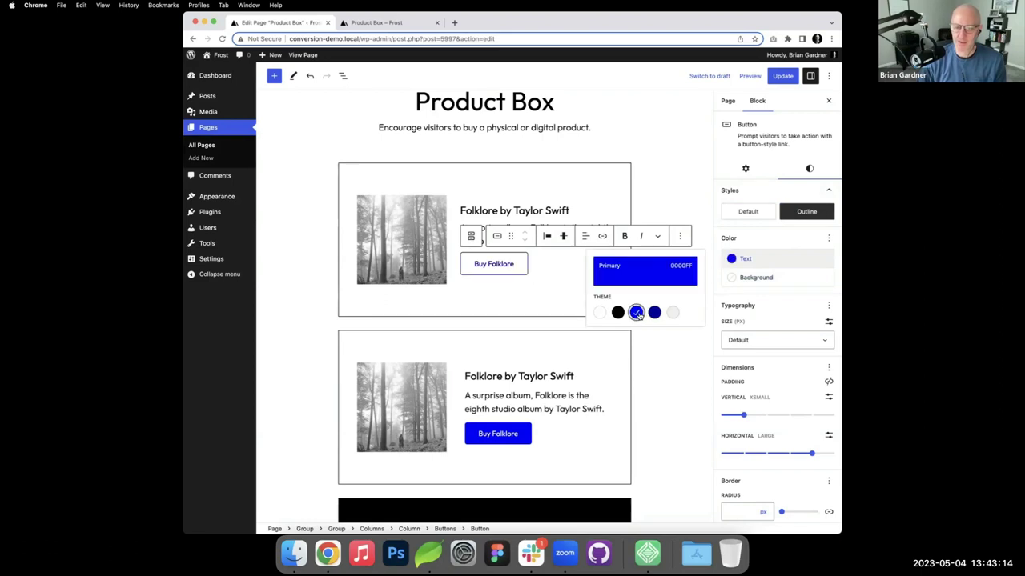
{"action": "left_click", "coordinate": [696, 239]}
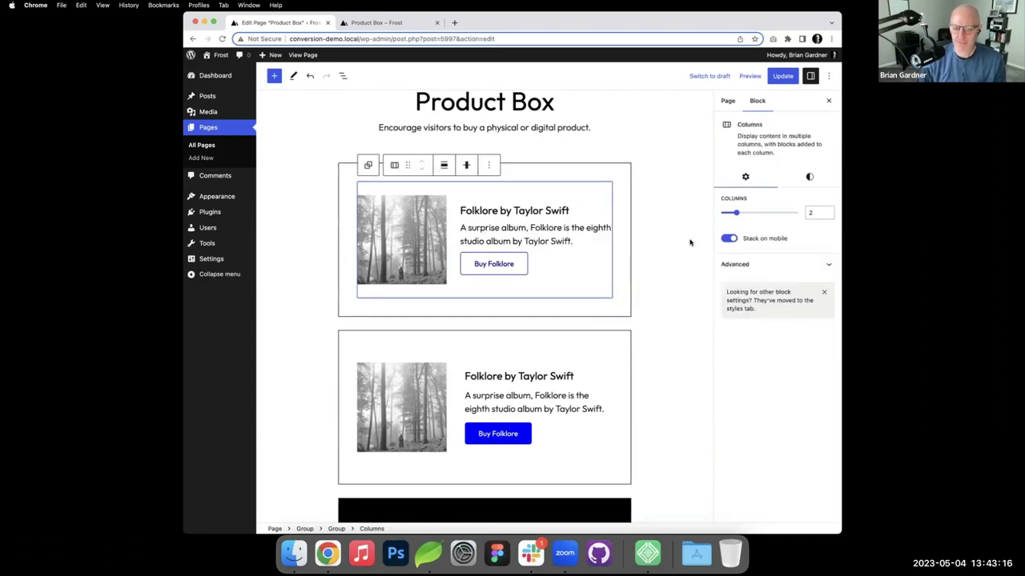
{"action": "left_click", "coordinate": [677, 322]}
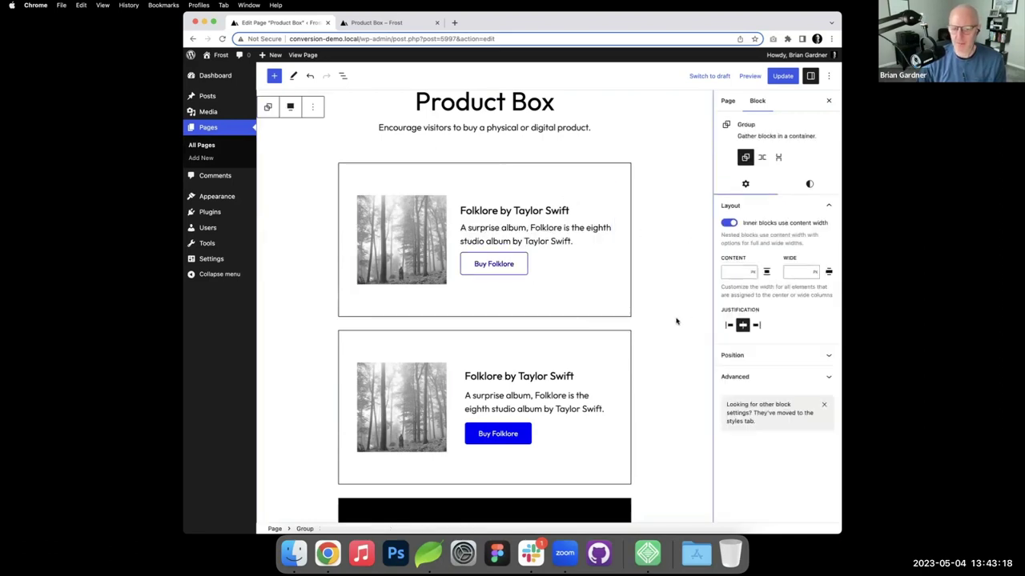
Reopen the style settings of the first box's Buy Folklore button
{"action": "left_click", "coordinate": [811, 184]}
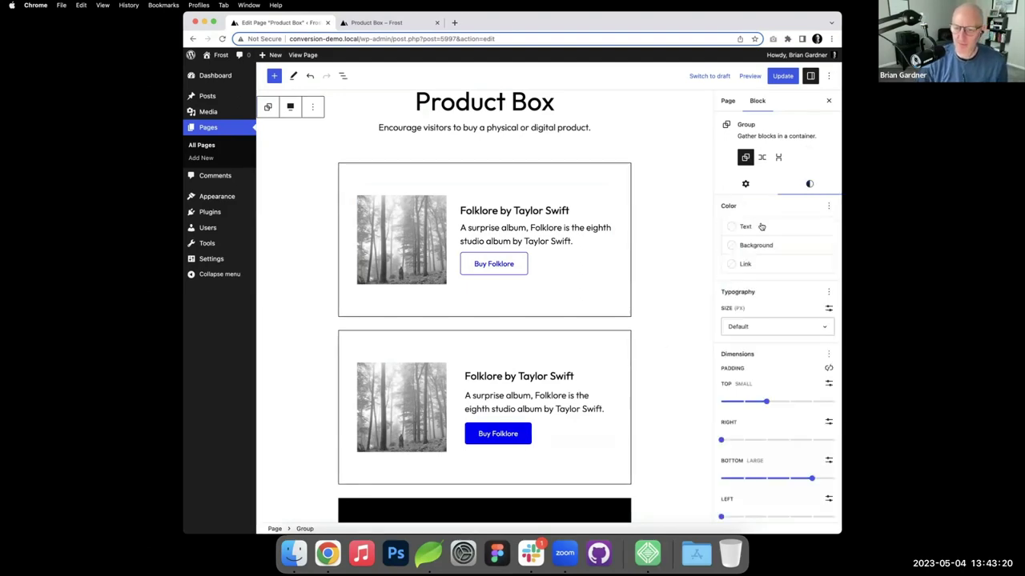
{"action": "left_click", "coordinate": [491, 265]}
{"action": "left_click", "coordinate": [808, 170]}
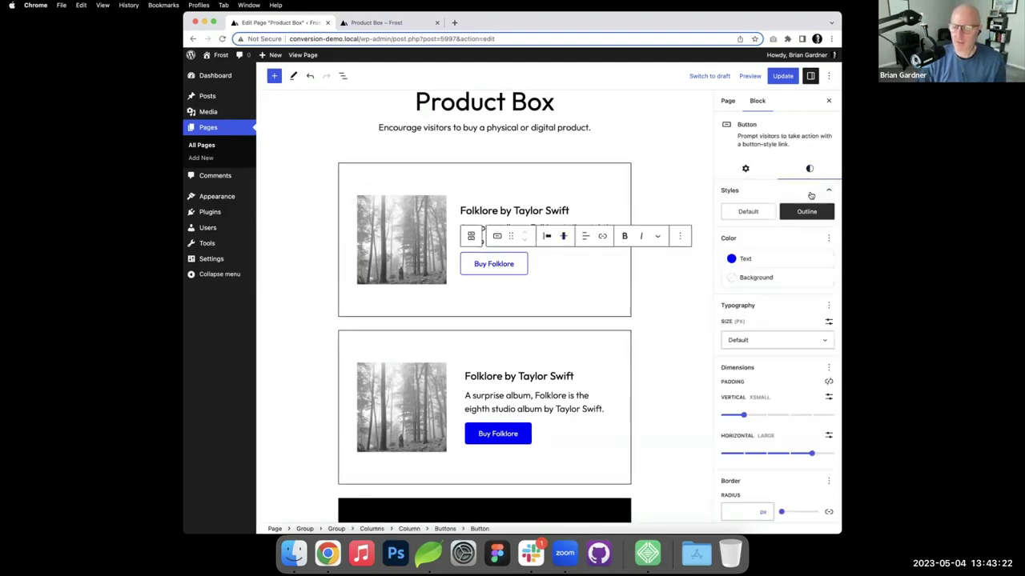